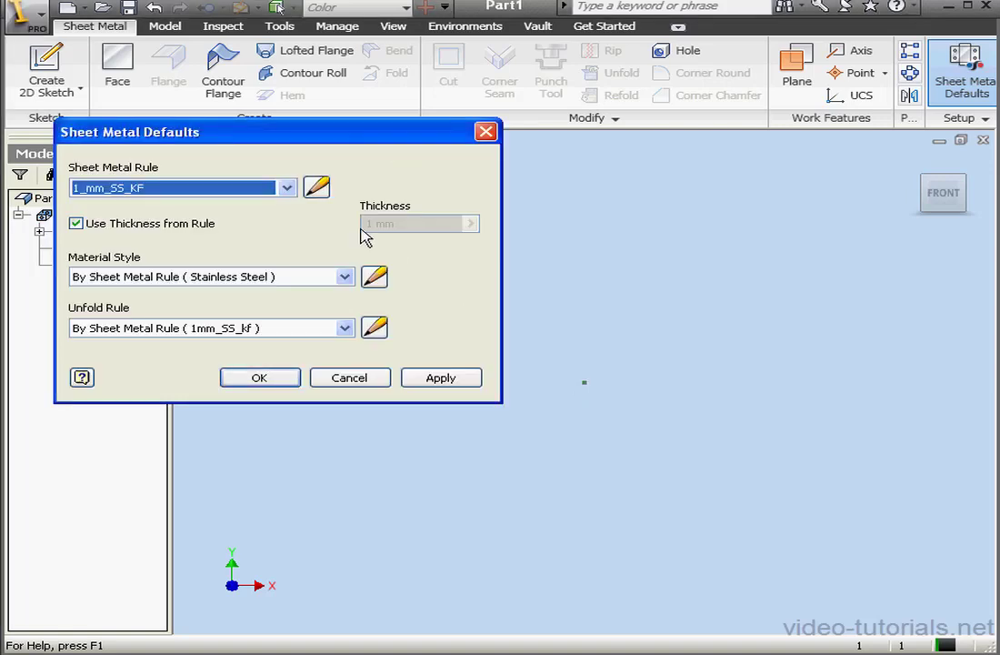
- Open the 1_mm_SS_KF sheet metal rule with All Styles listed, keeping Stainless Steel as material
click(318, 189)
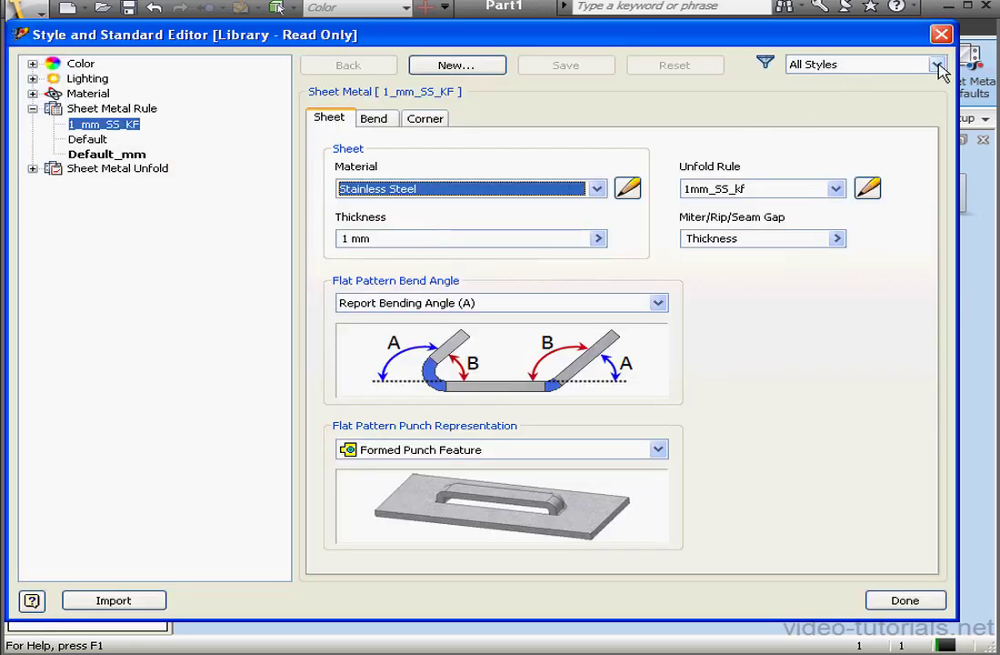
click(937, 66)
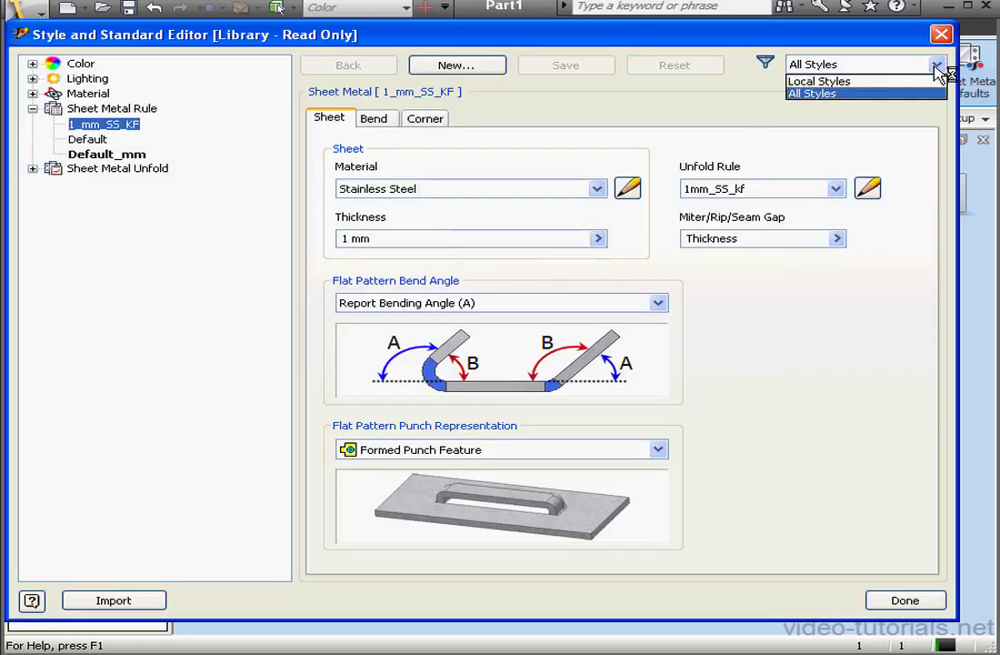
click(864, 94)
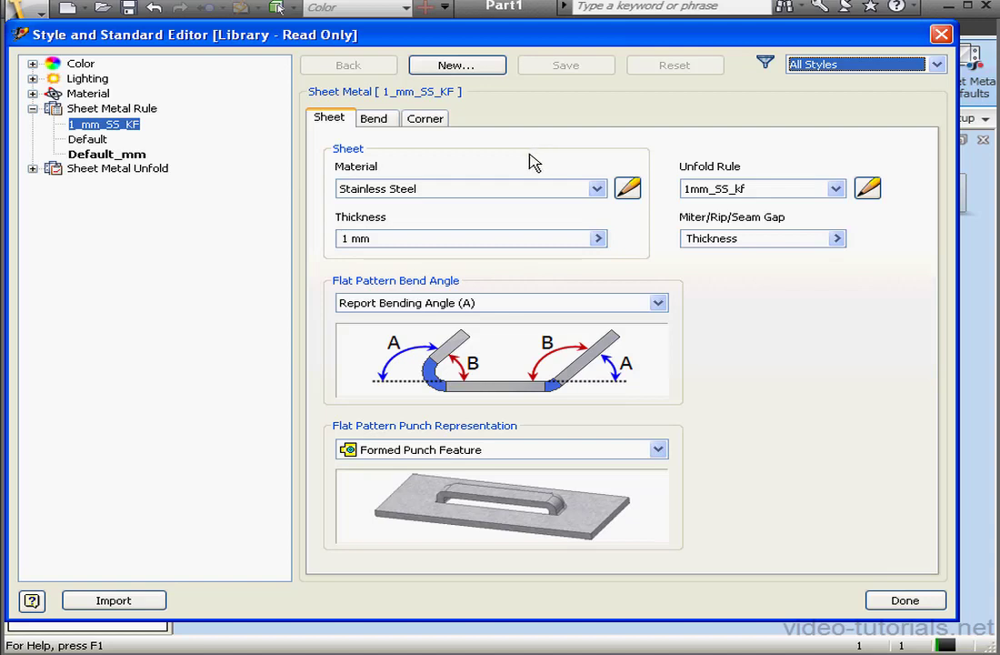
click(597, 188)
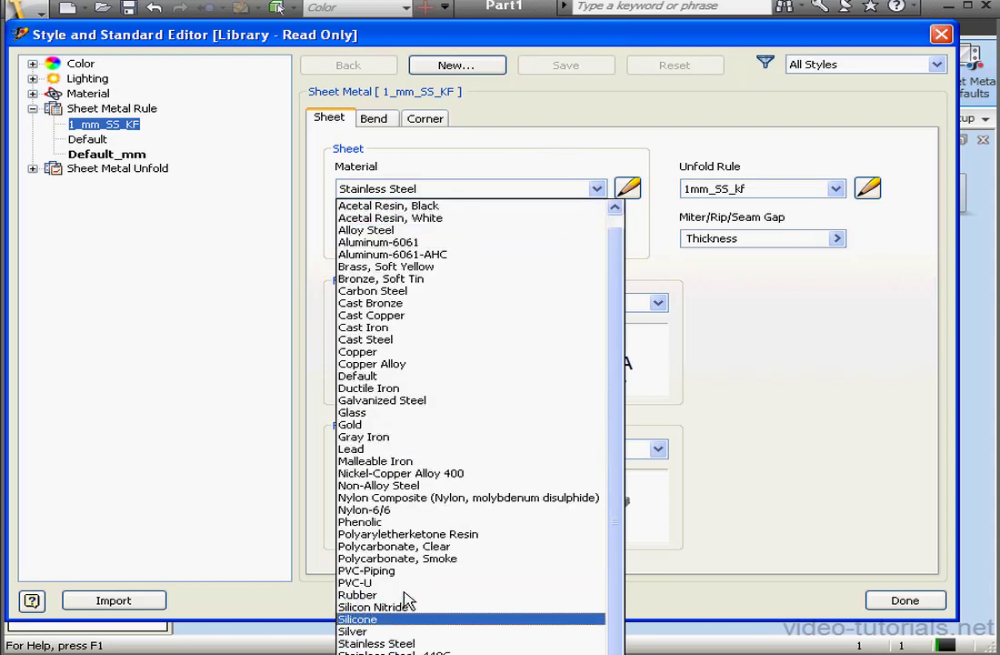
click(403, 644)
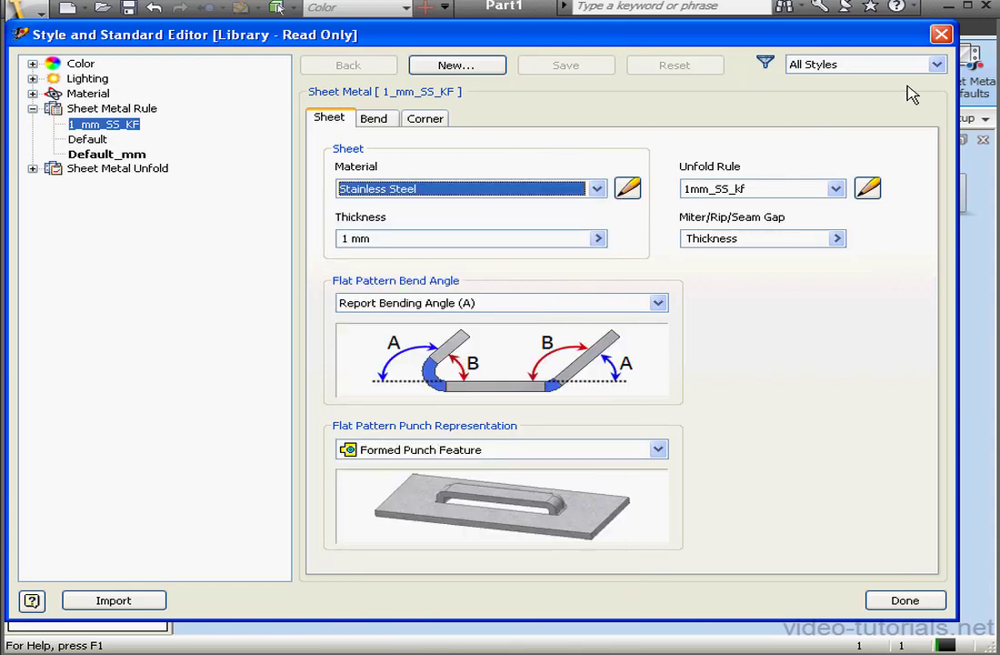
- Filter to Local Styles, check the local materials, and expand the 1mm_SS_kf and Default_KFactor unfold rules
click(938, 65)
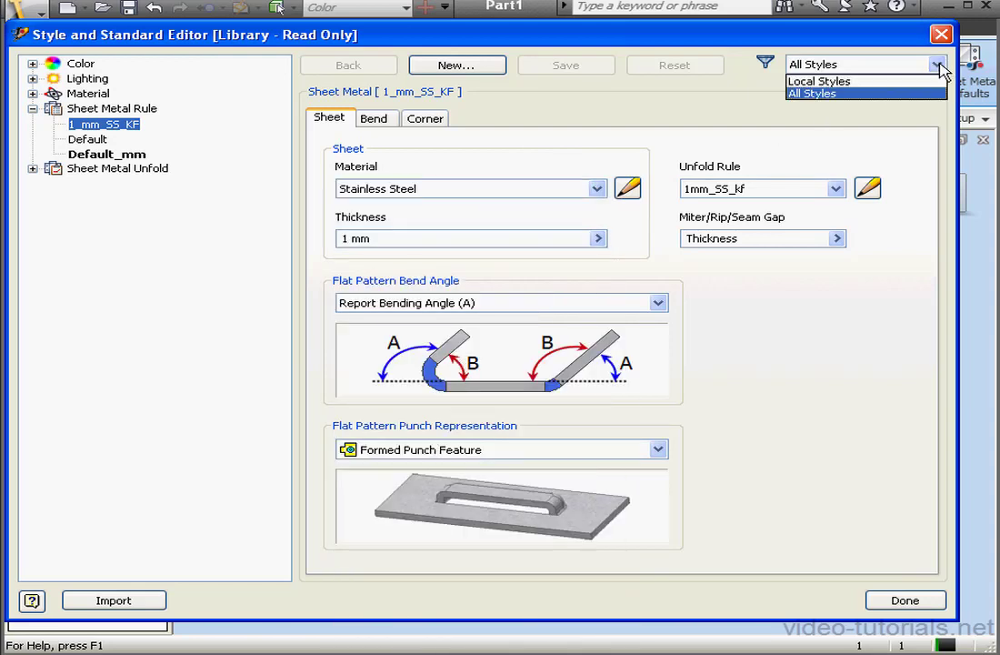
click(887, 81)
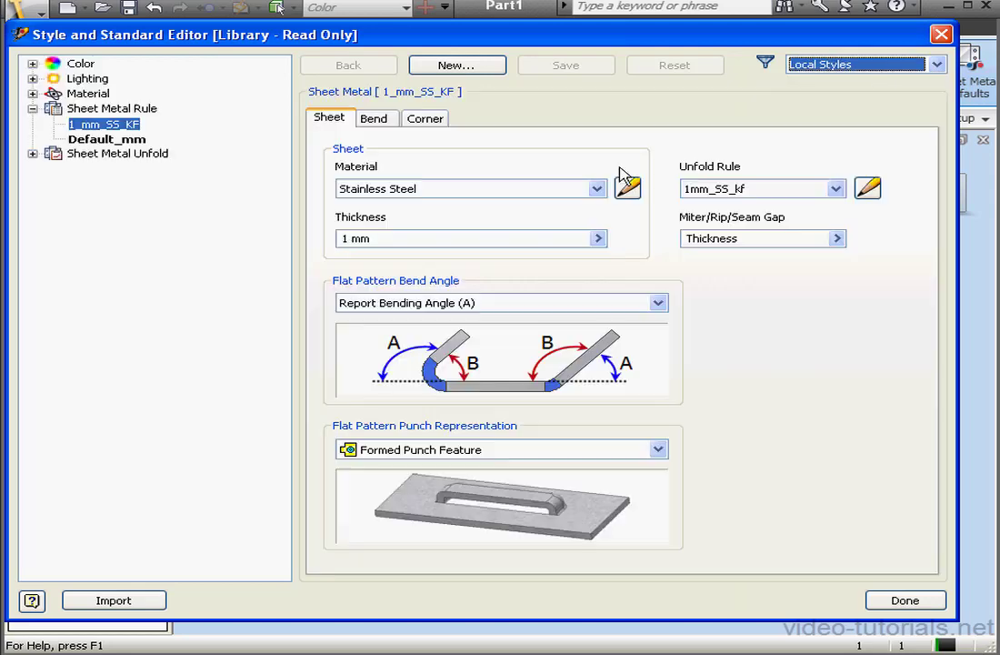
click(595, 189)
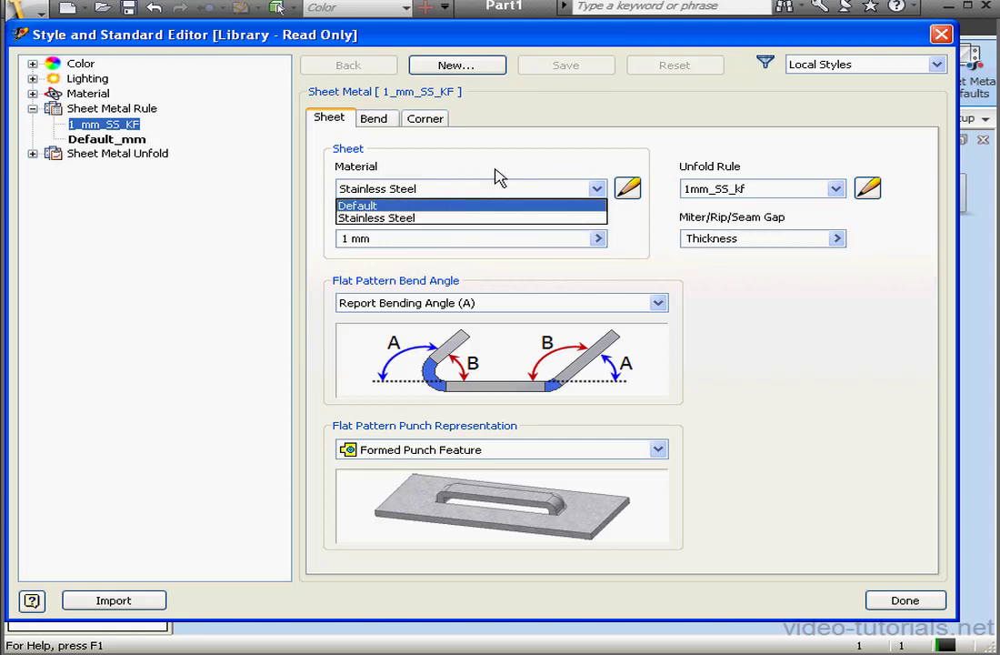
click(555, 154)
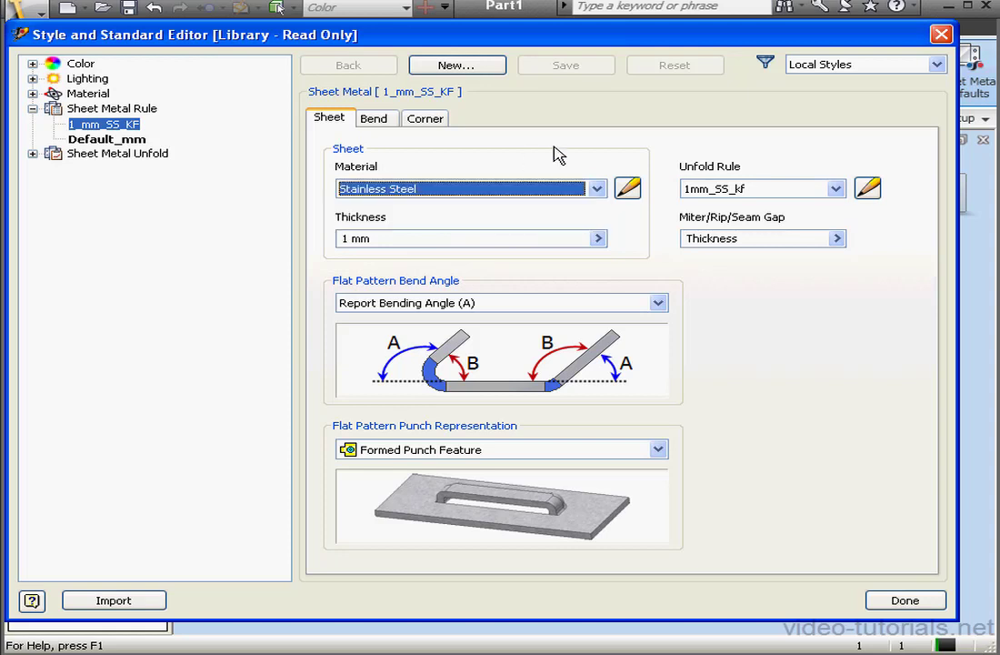
click(33, 154)
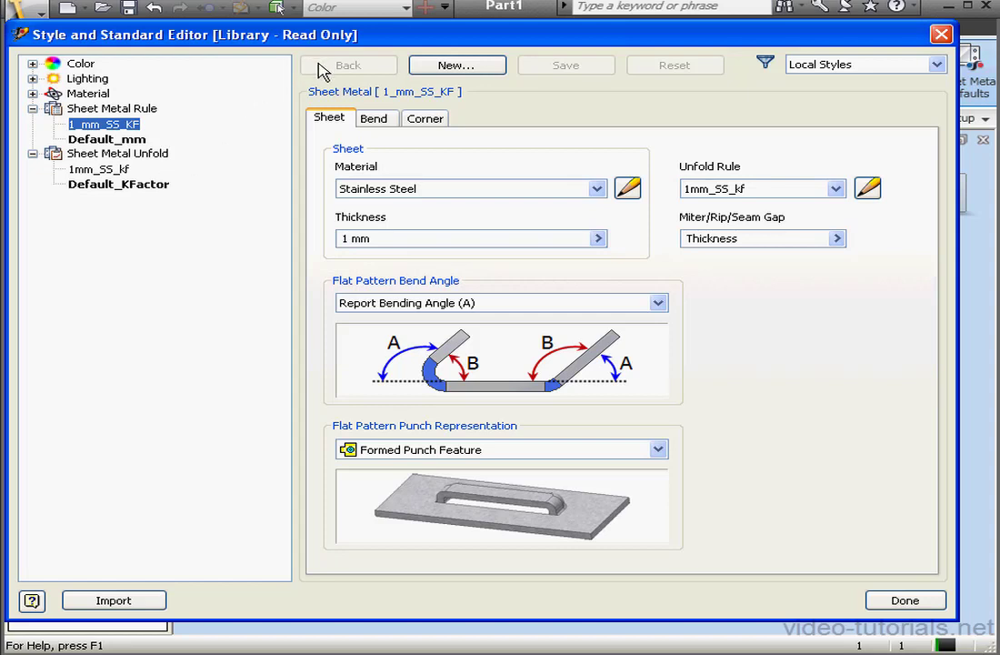
- Close the style editor and sheet metal defaults, then close Part1 without saving
click(944, 36)
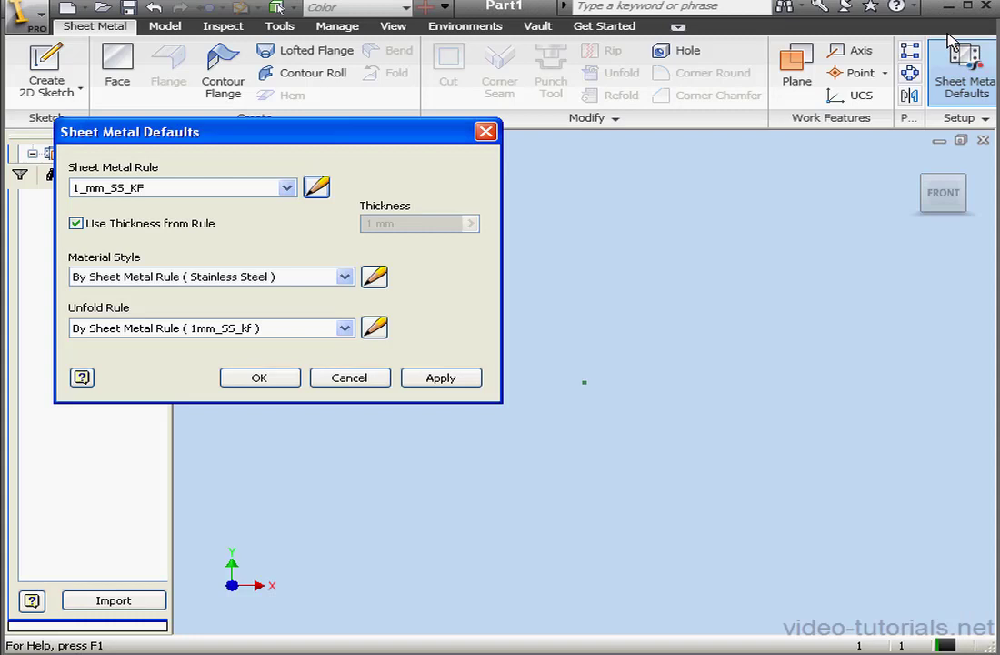
click(486, 133)
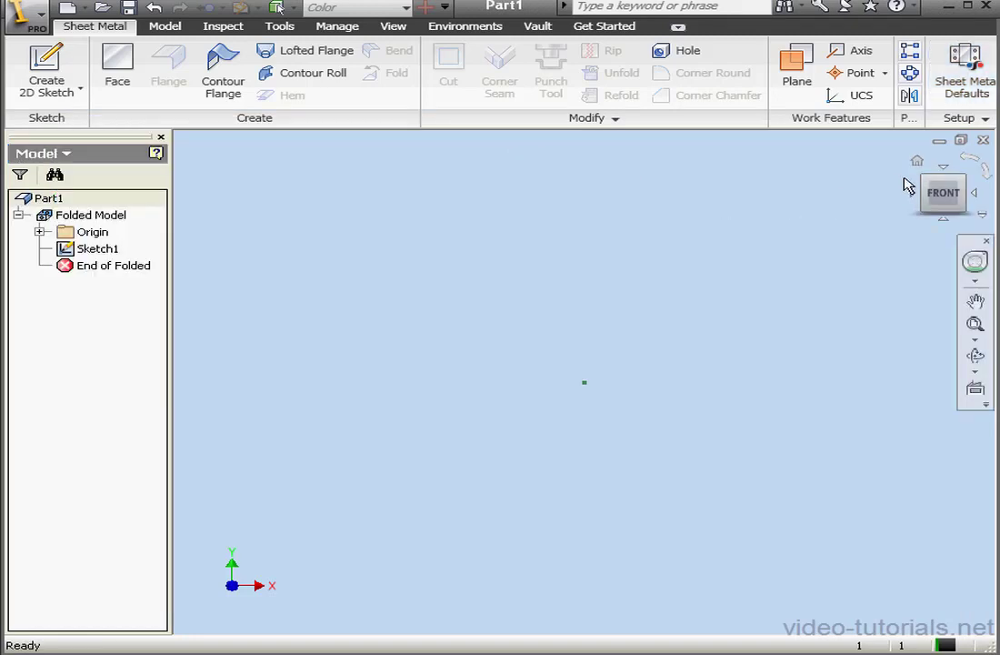
click(983, 140)
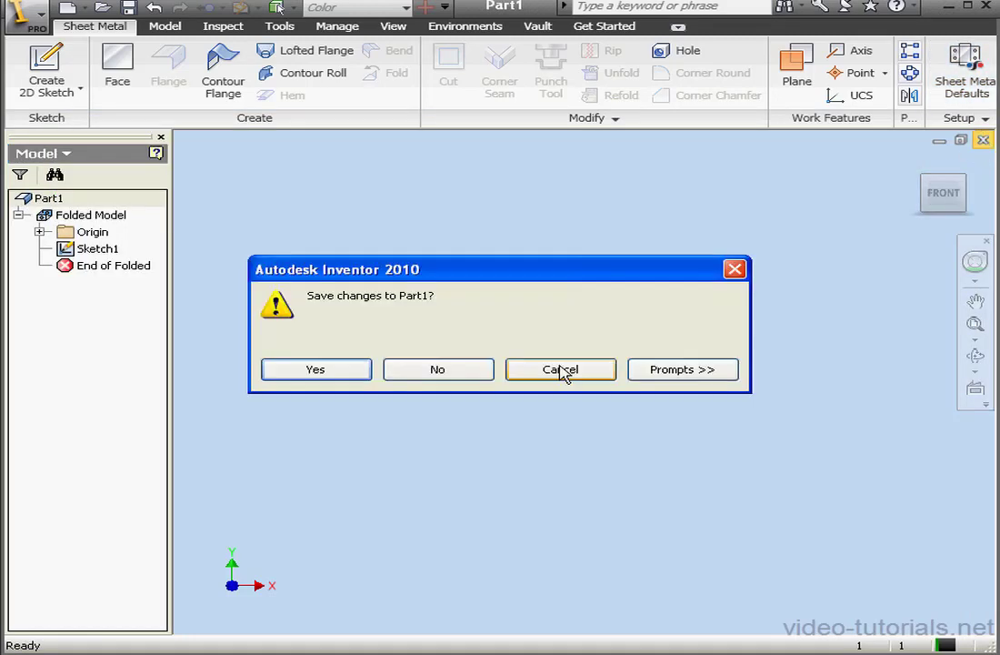
click(463, 372)
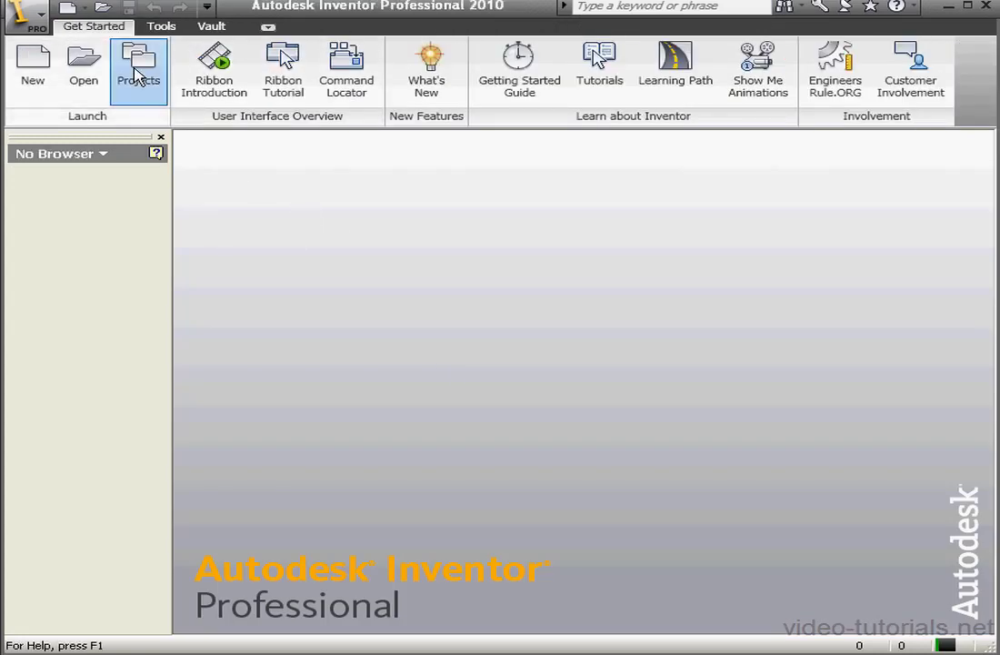
- Set MyFirstProject's Use Style Library to Yes and save the project
click(136, 72)
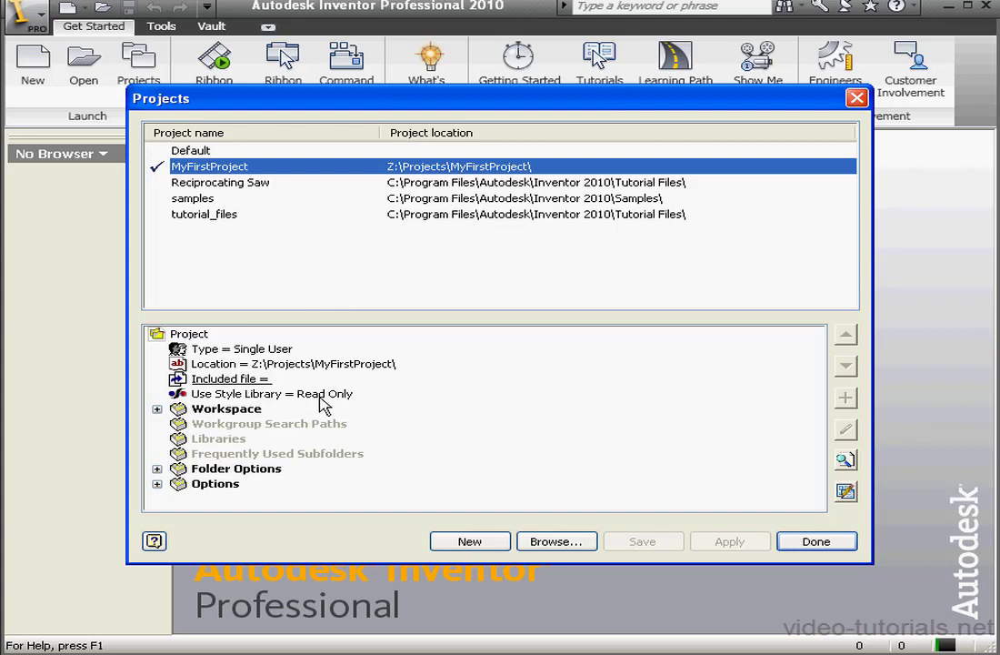
double_click(321, 399)
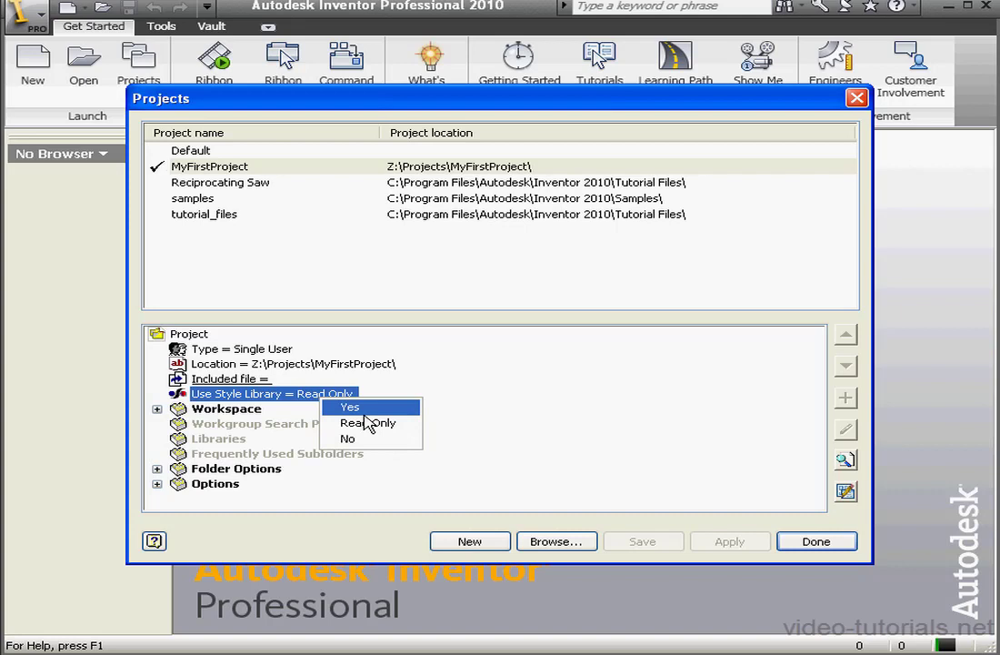
click(361, 409)
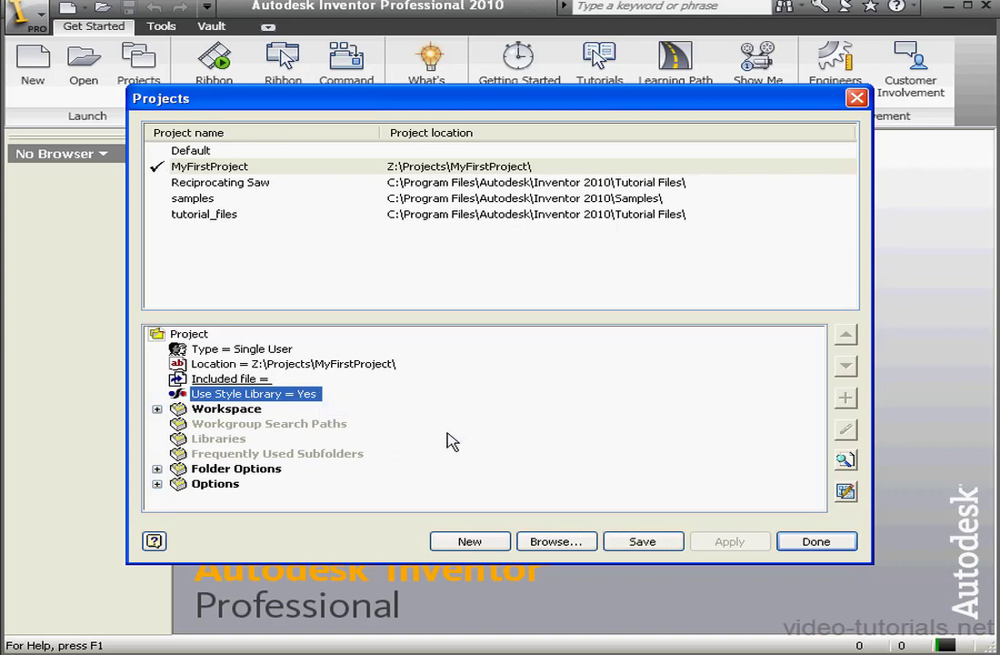
click(663, 543)
- Create a new sheet metal part and bring up the Style and Standard Editor
click(817, 546)
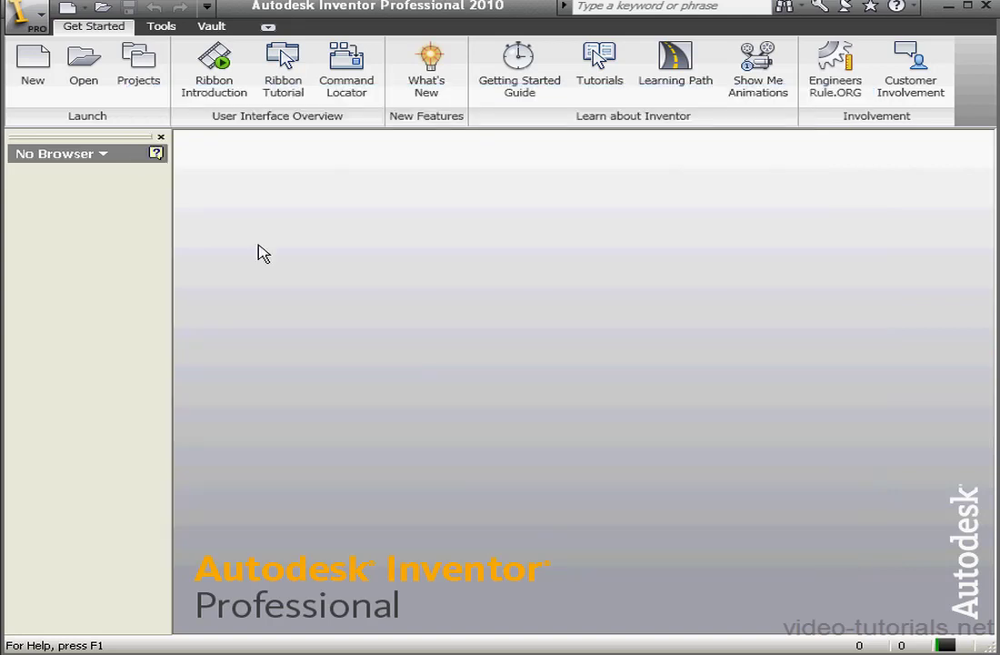
click(33, 64)
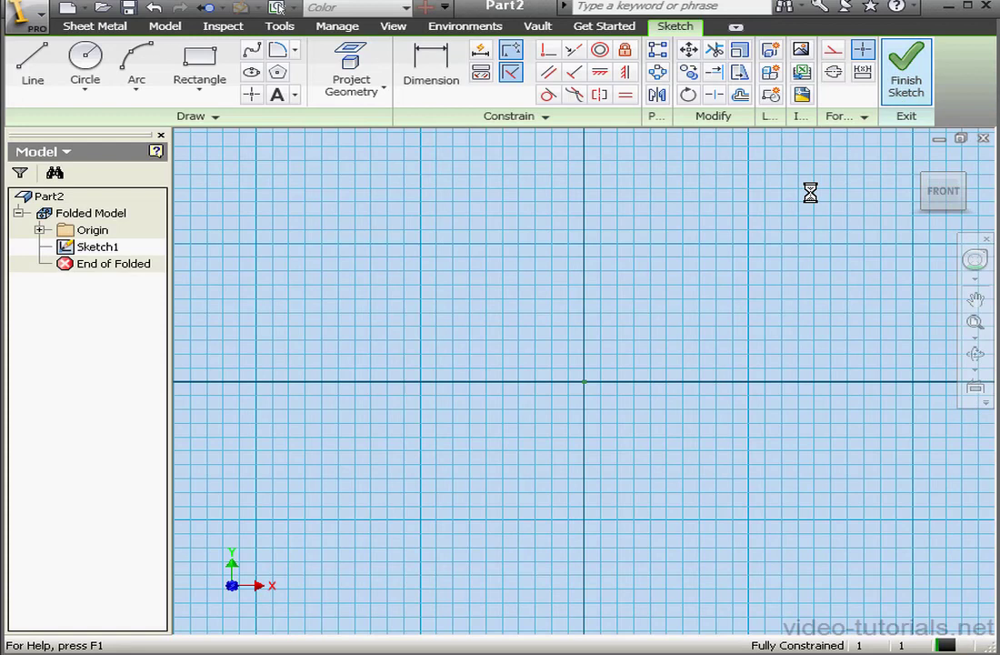
click(353, 33)
click(301, 60)
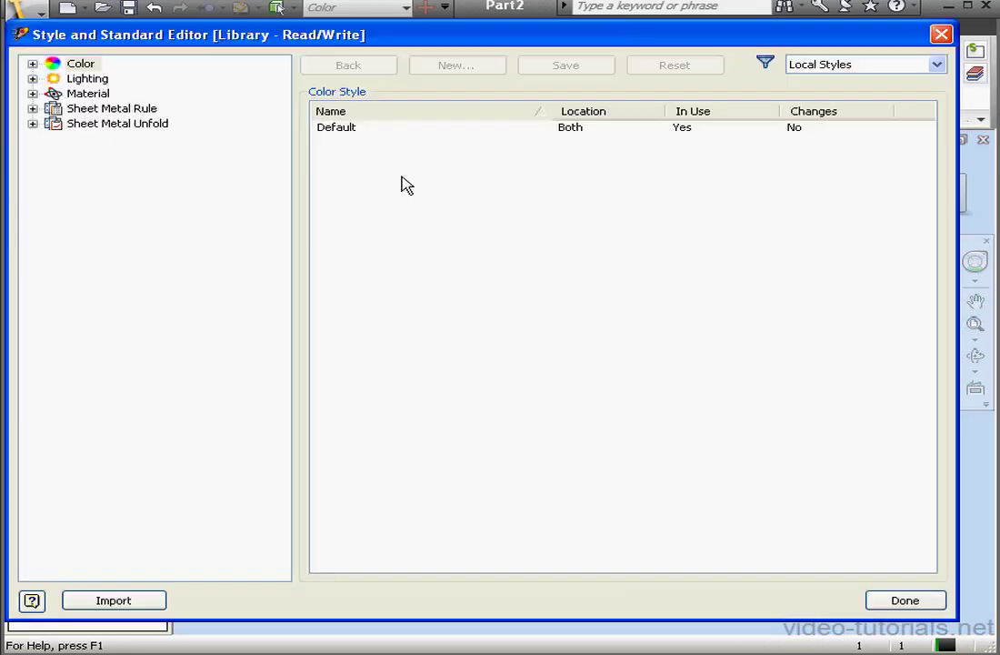
drag(306, 42, 328, 57)
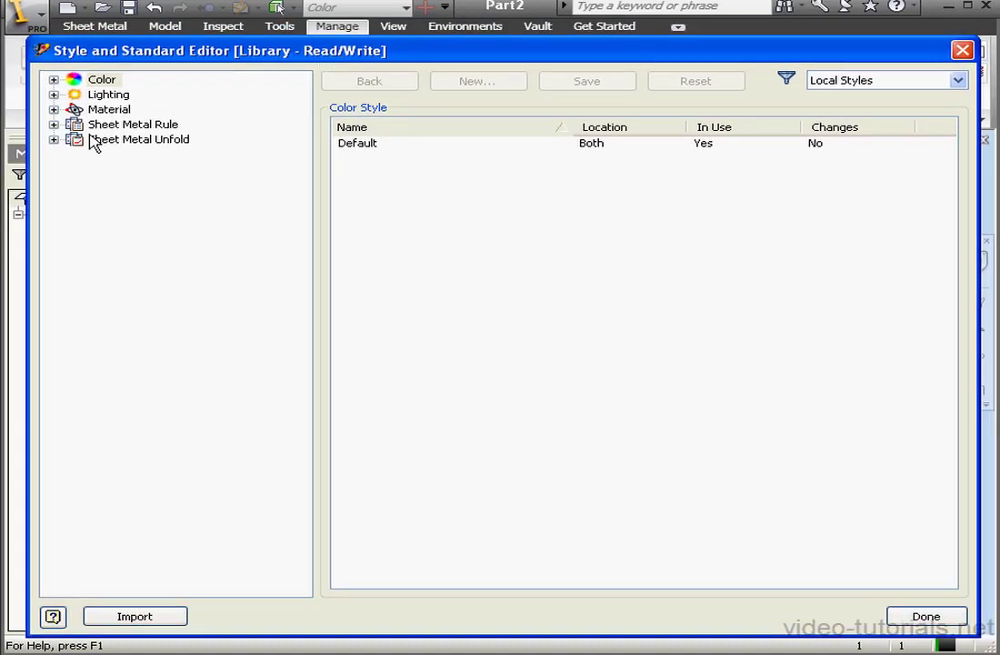
- List All Styles and select the Default_mm sheet metal rule
click(54, 124)
click(54, 154)
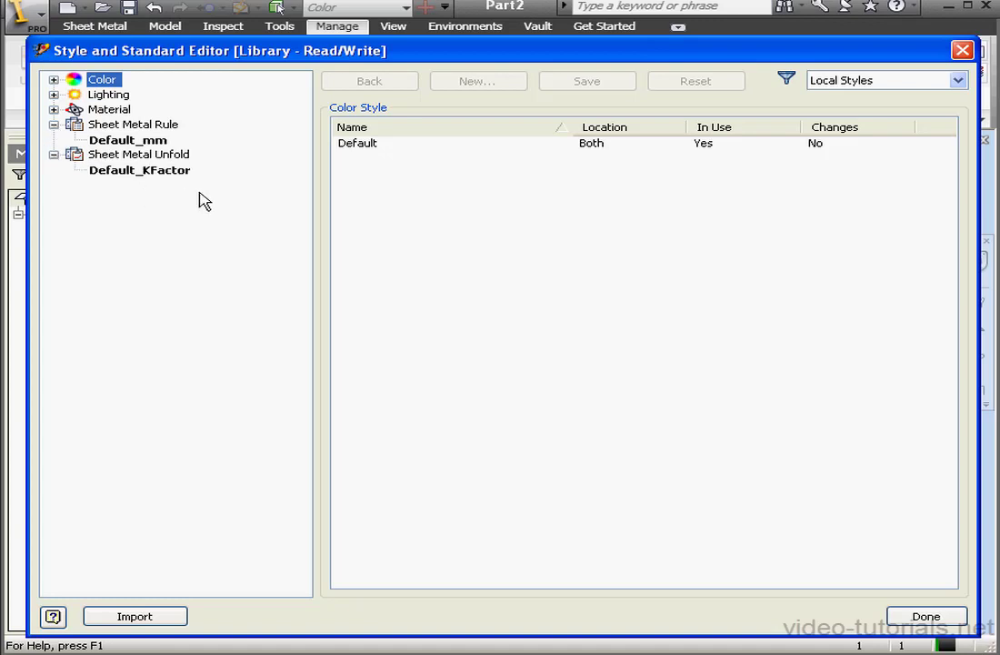
click(958, 81)
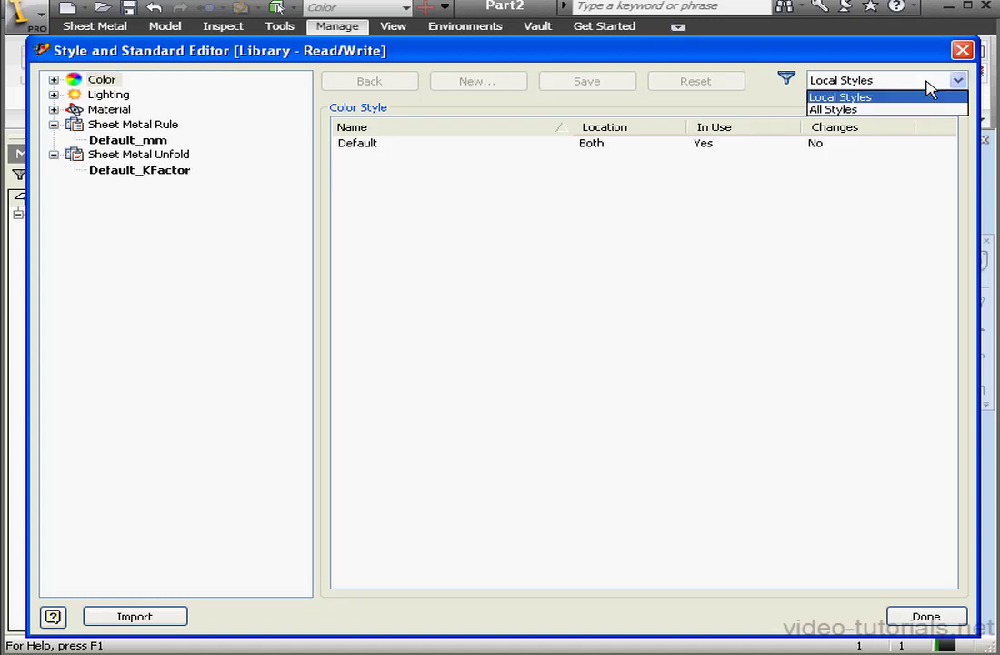
click(886, 109)
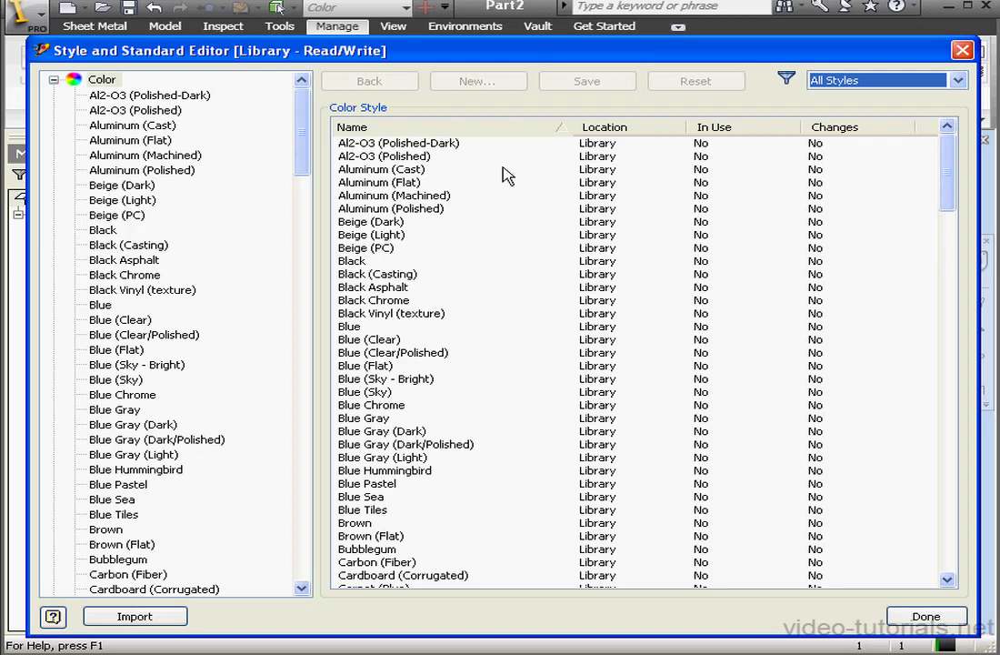
click(54, 79)
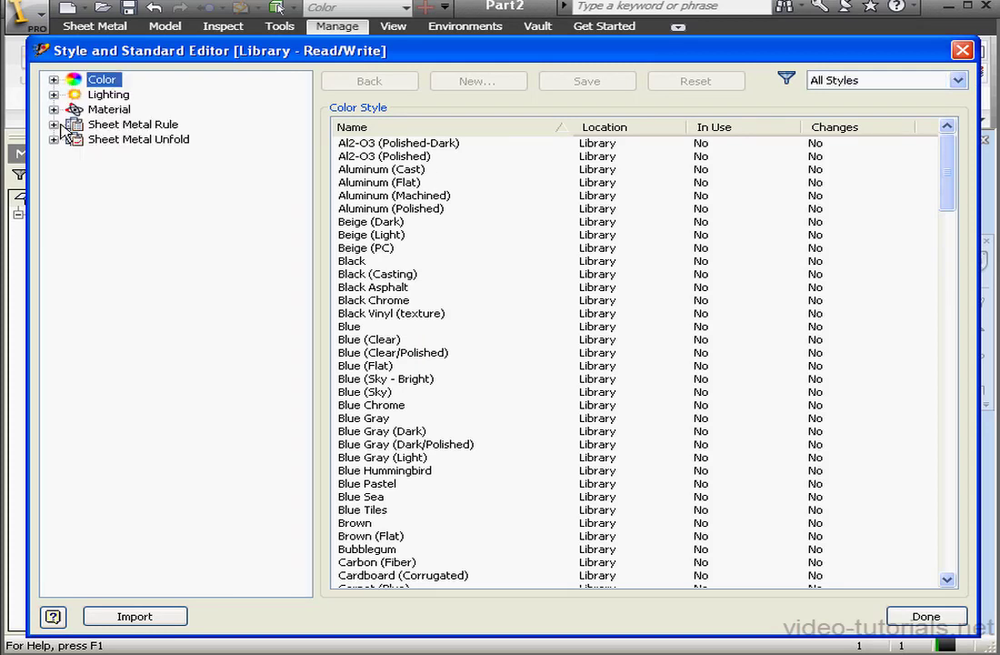
click(54, 125)
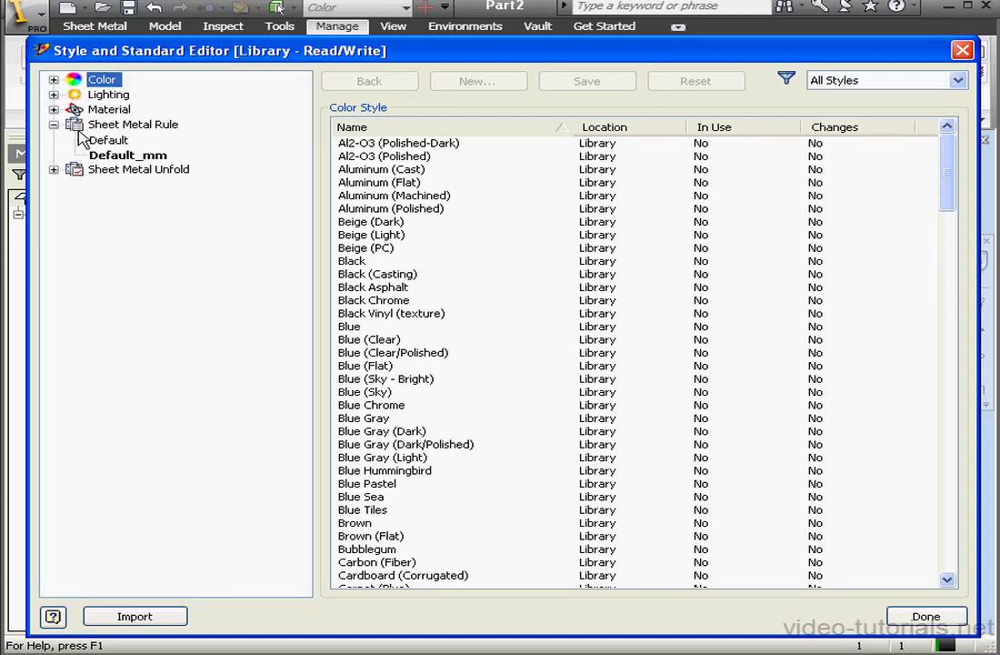
click(145, 157)
- Create a new sheet metal rule from Default_mm named New_mm
click(505, 82)
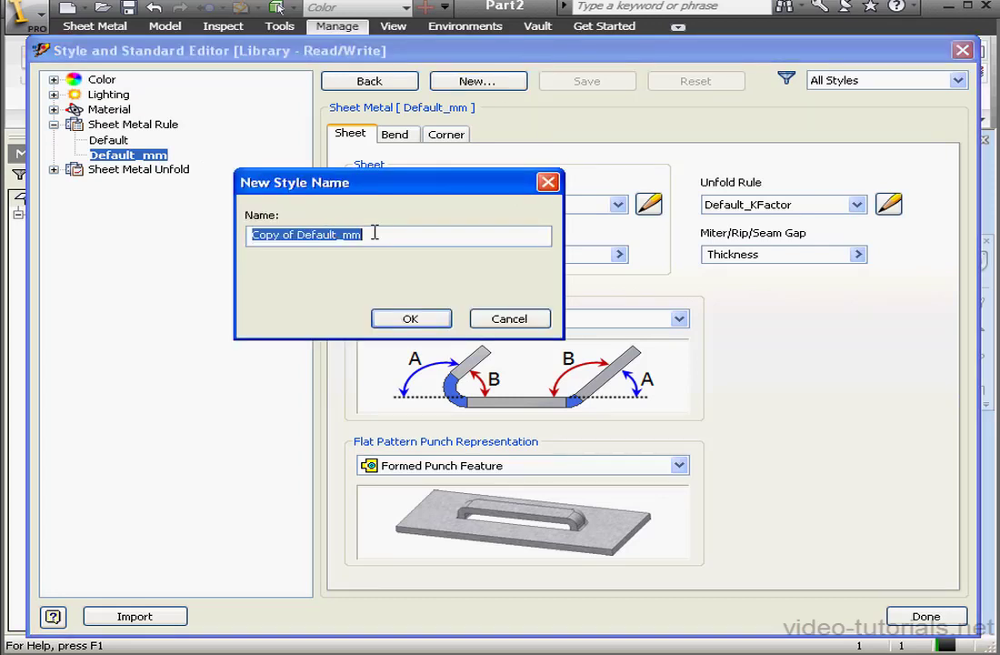
drag(337, 237, 200, 240)
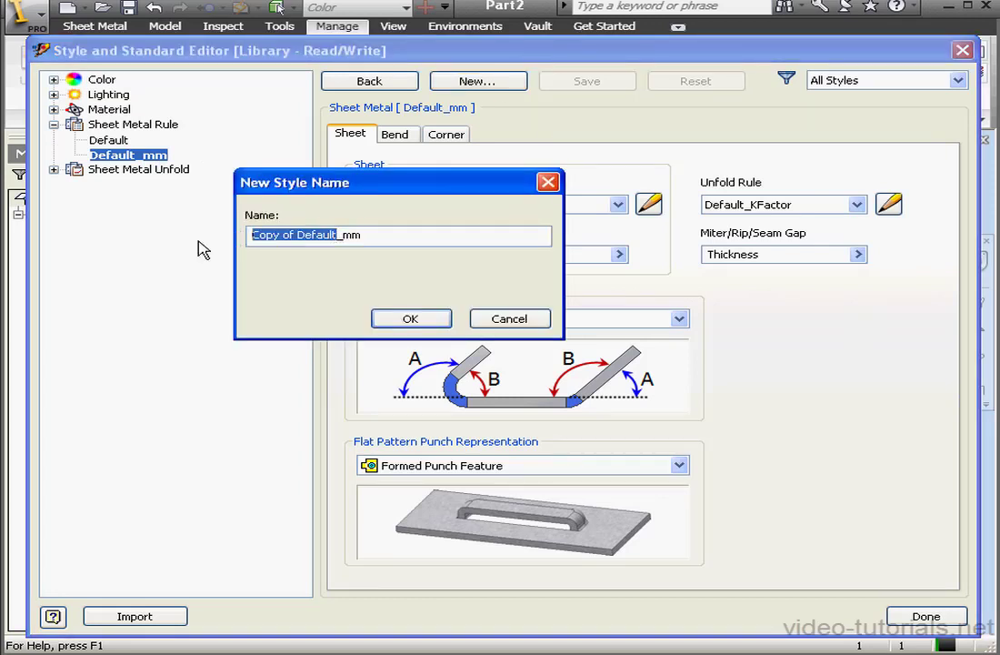
text(New)
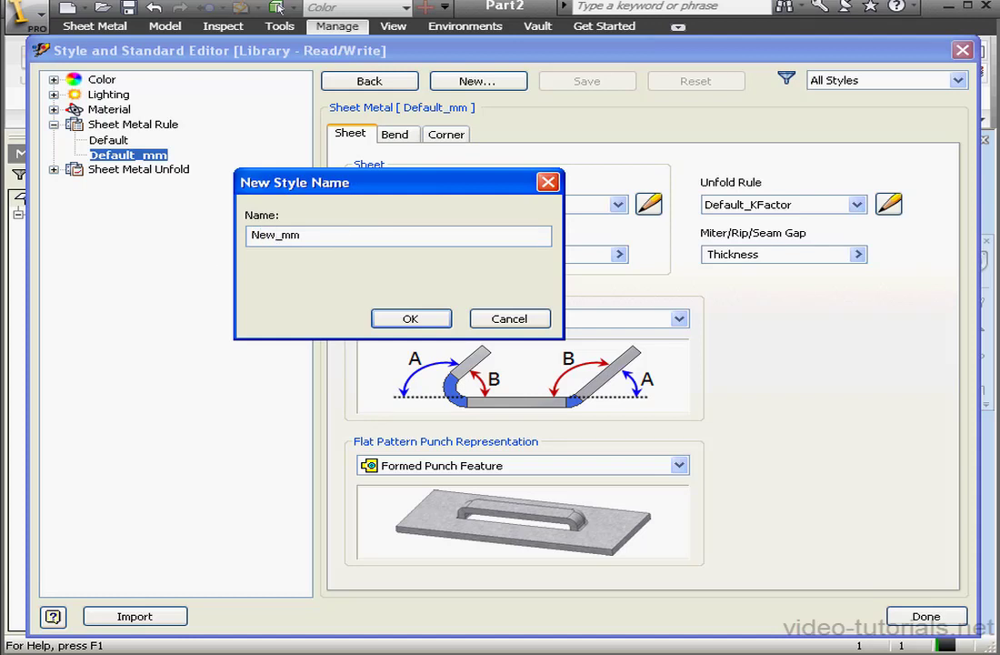
click(406, 319)
- Set New_mm's material to Stainless Steel and save the rule
click(617, 205)
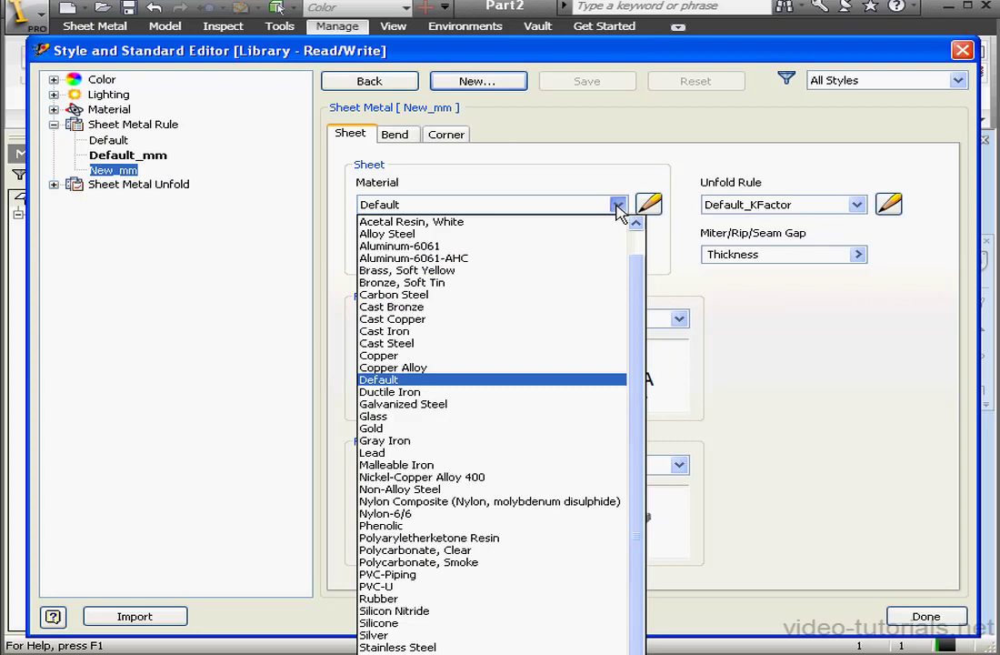
click(618, 205)
click(616, 204)
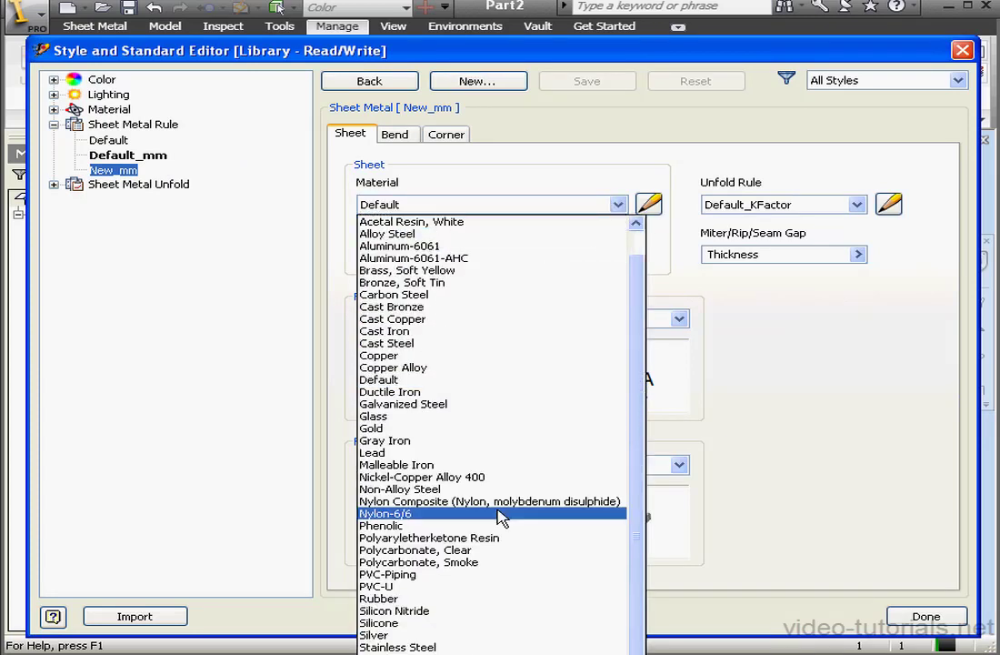
click(508, 647)
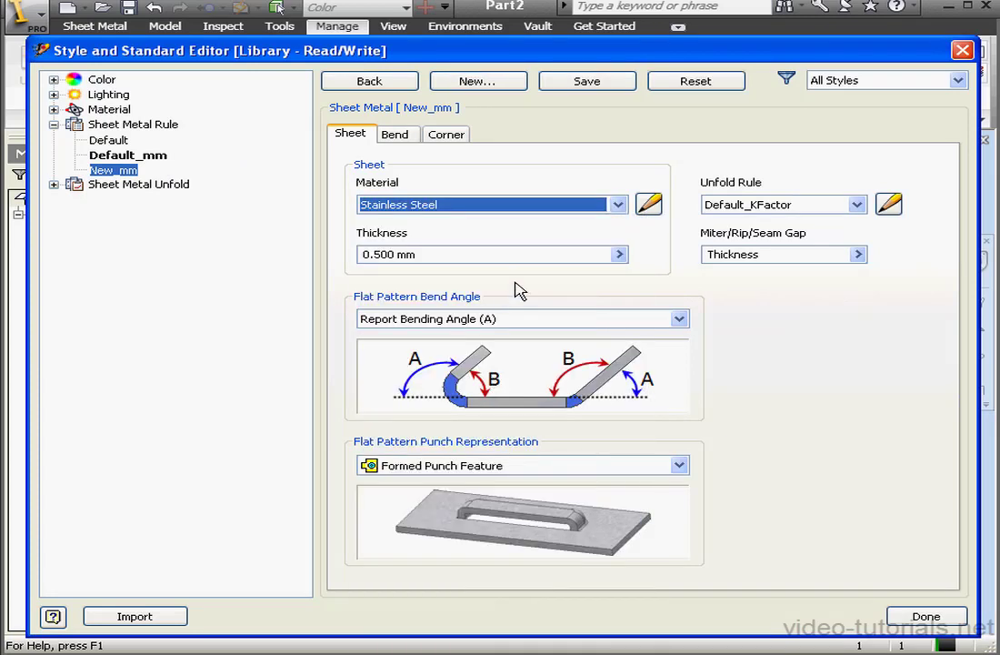
click(604, 86)
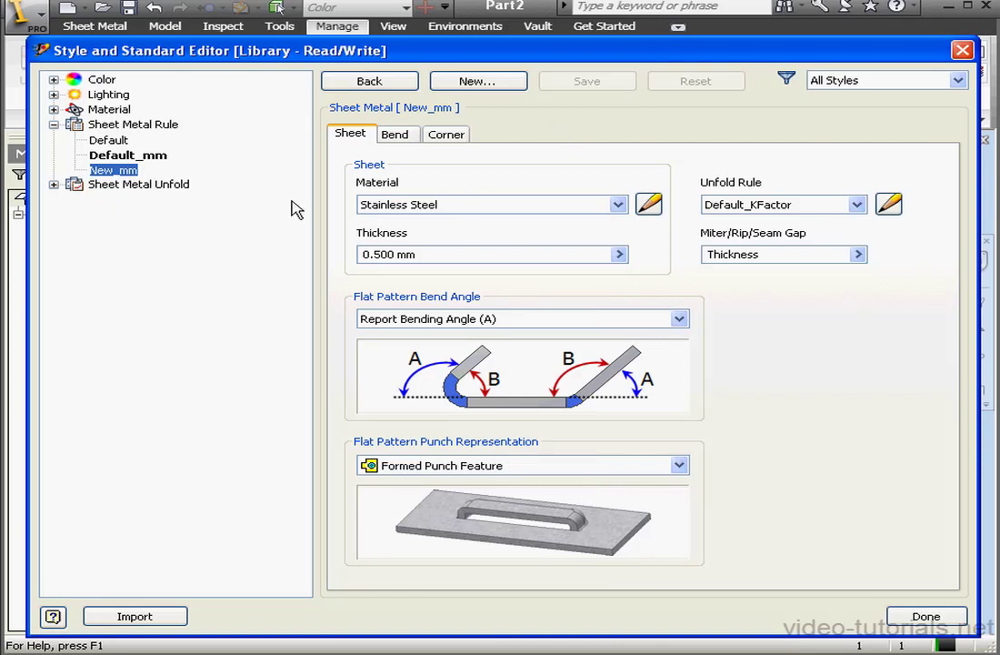
click(54, 184)
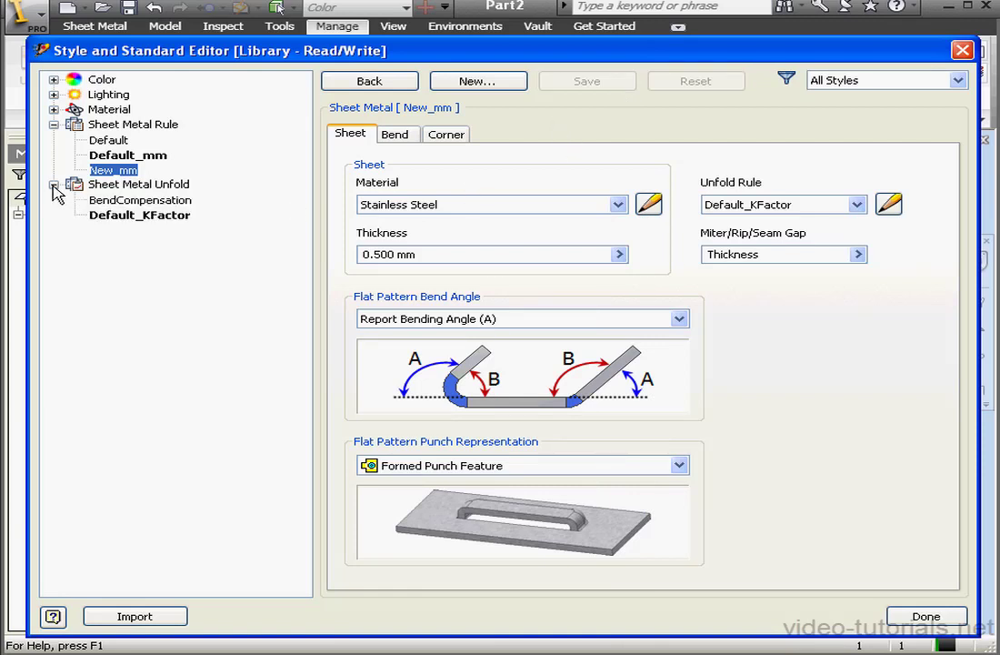
- Copy Default_KFactor as New_KFactor, trim its KFactor value to 0.4, and save
click(150, 215)
click(469, 82)
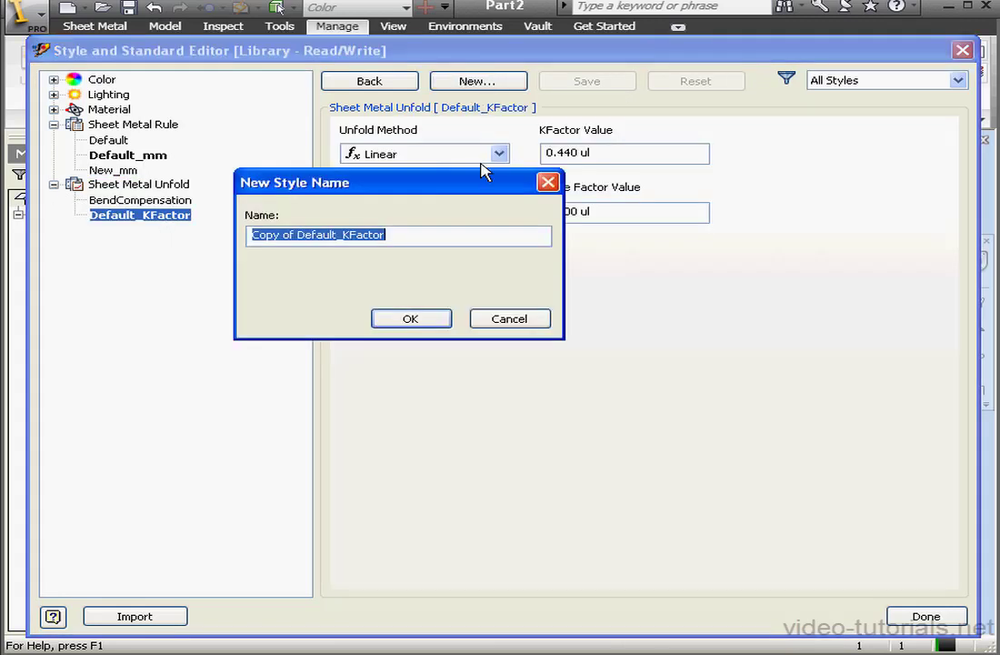
drag(338, 235, 227, 234)
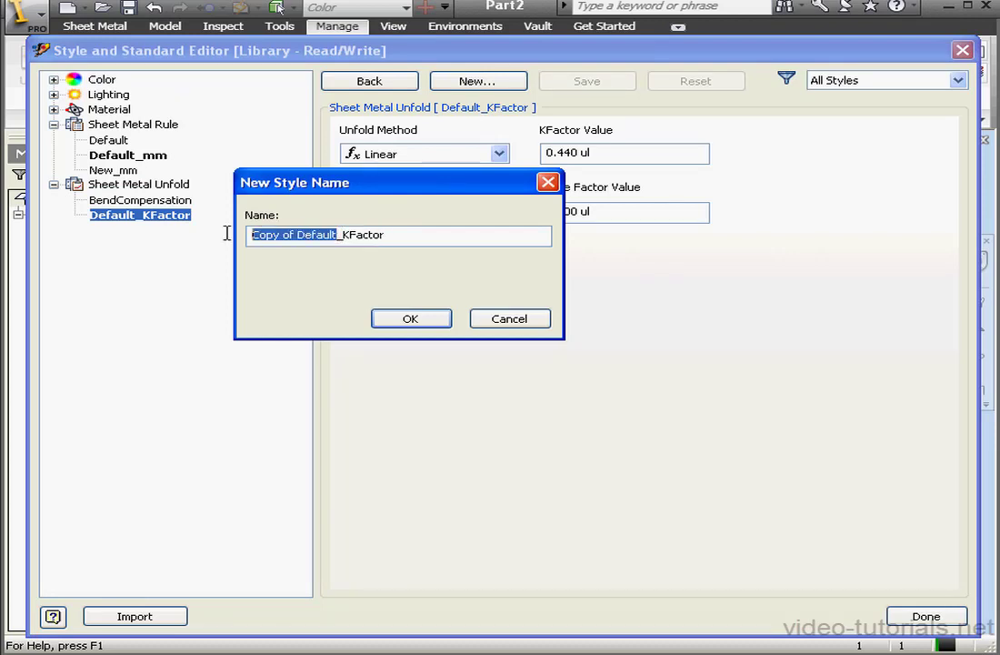
text(New)
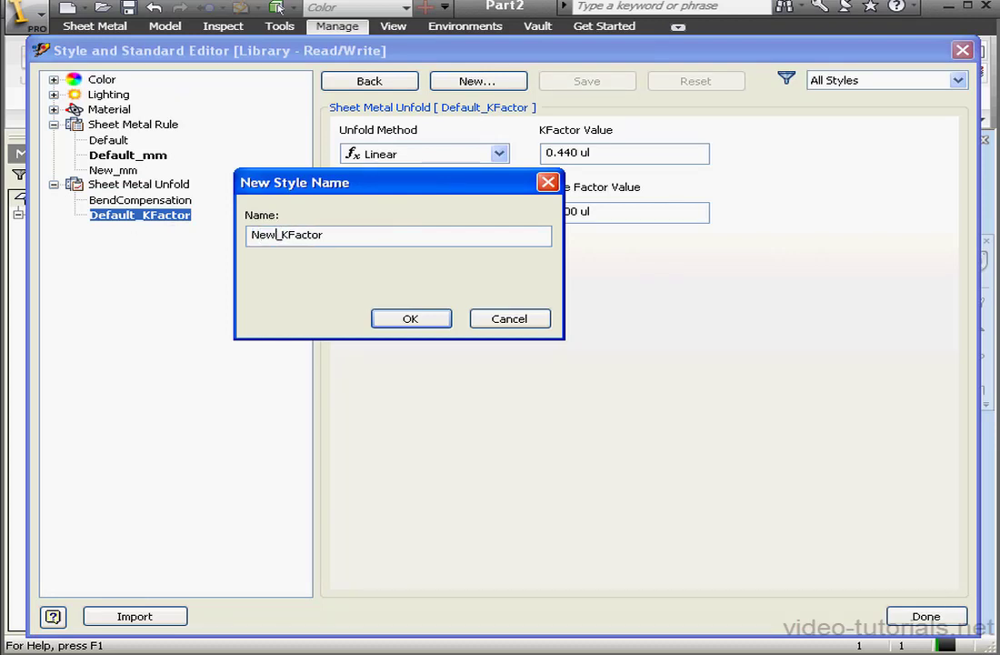
click(420, 322)
drag(578, 153, 572, 151)
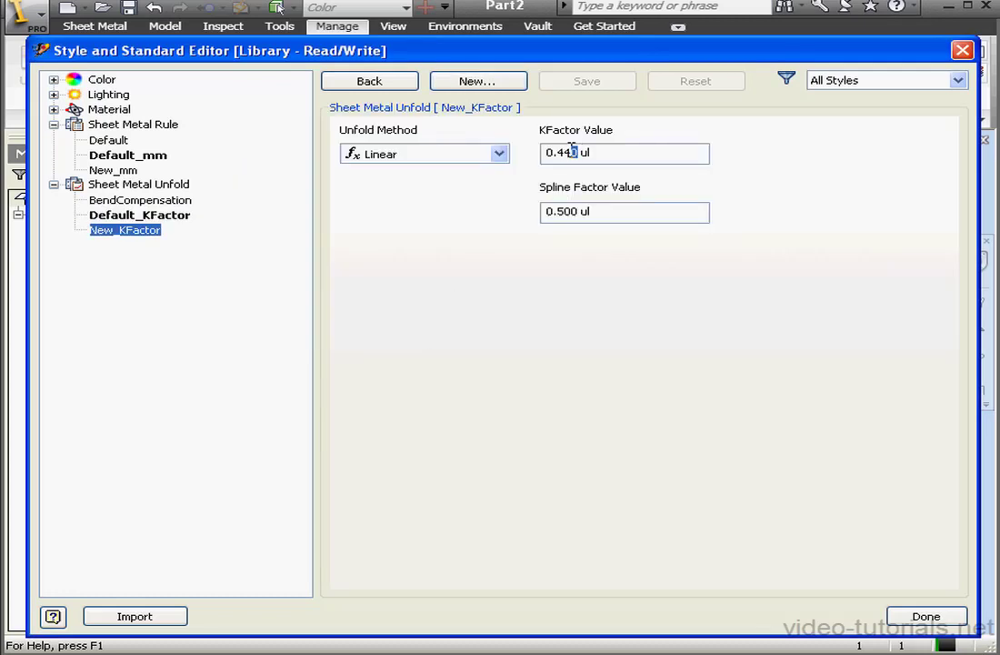
key(Delete)
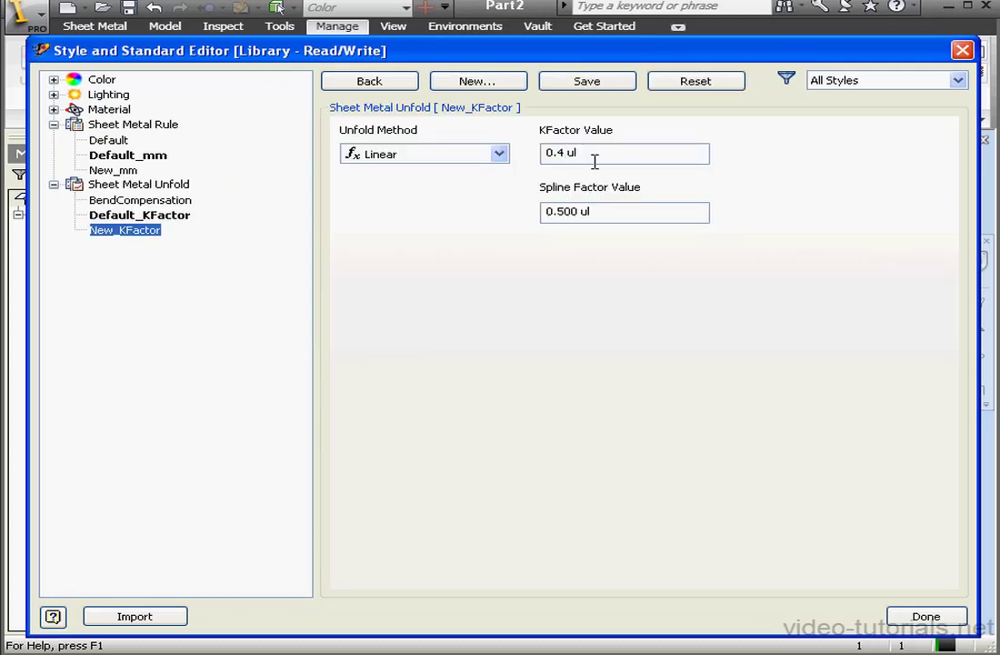
click(588, 80)
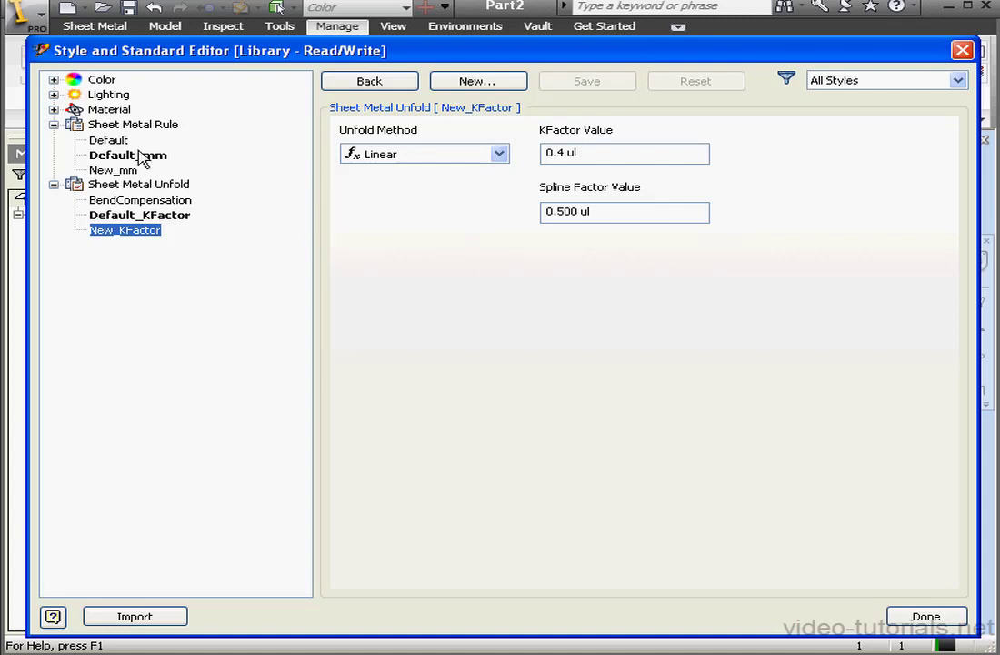
- Set New_mm's unfold rule to New_KFactor and save New_mm to the style library
click(114, 169)
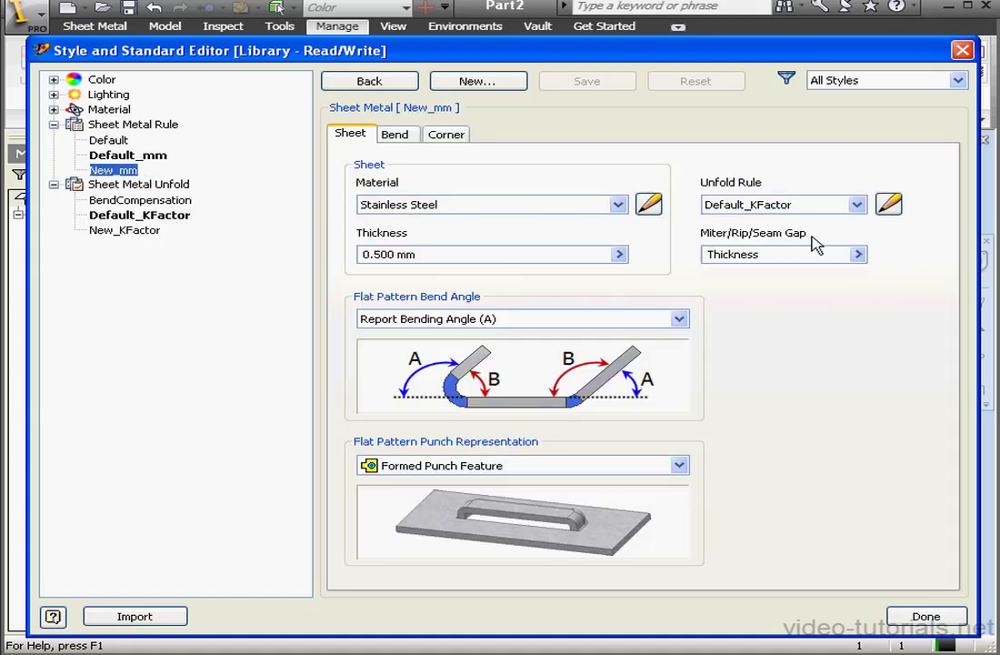
click(857, 205)
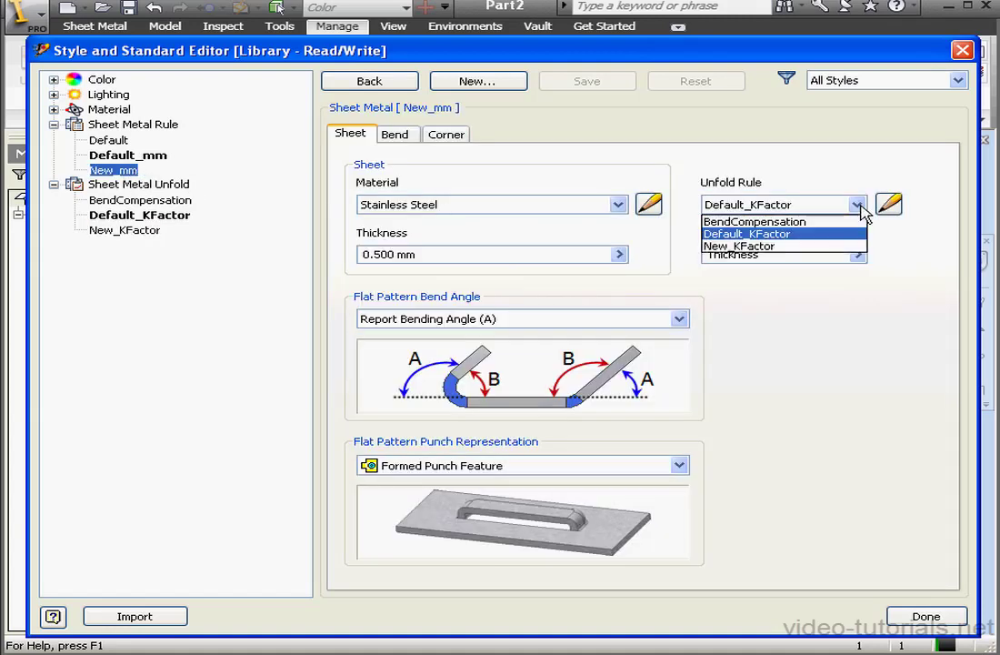
click(789, 246)
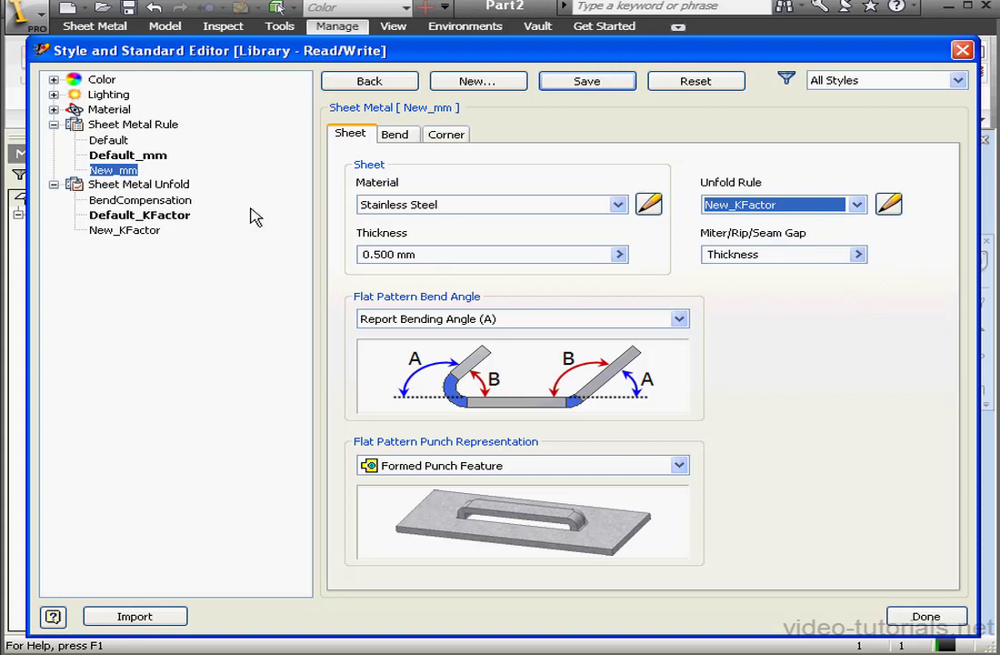
right_click(127, 176)
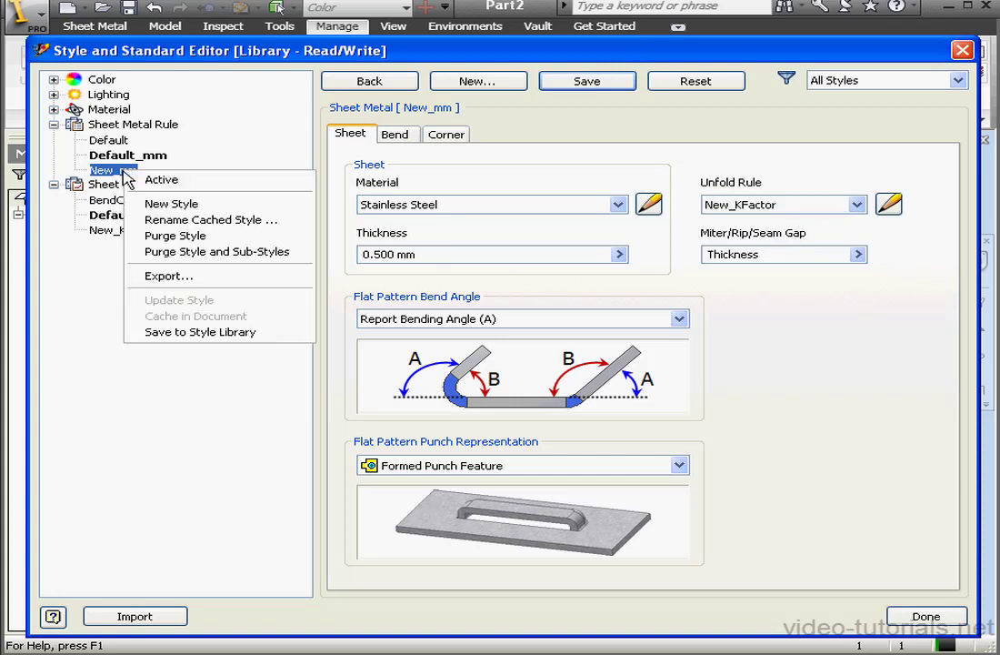
click(202, 332)
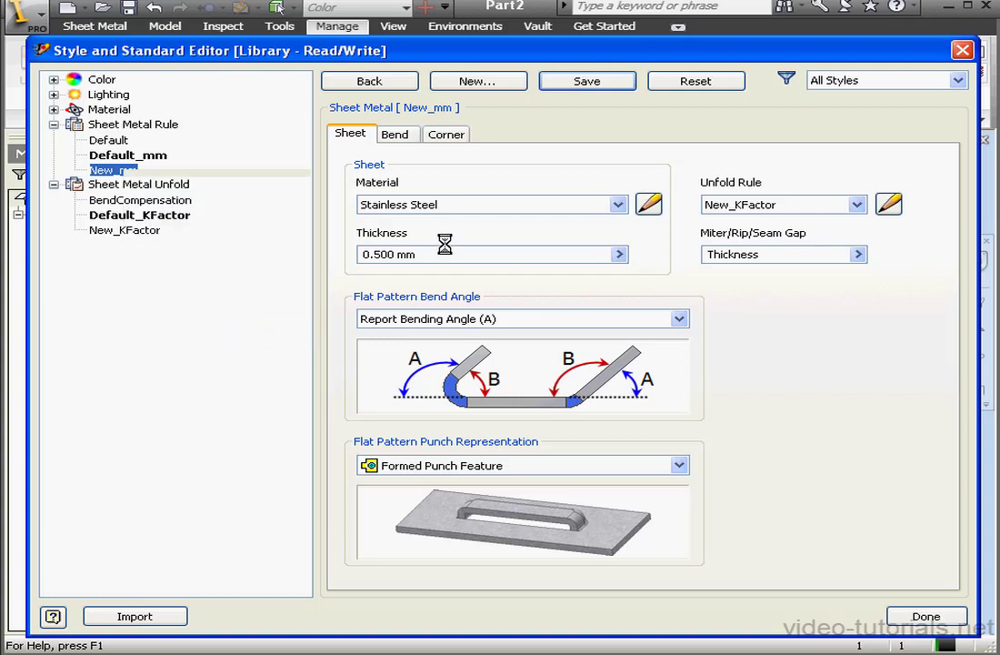
- Switch the style filter to Local Styles, answering Yes to keep pending edits
click(958, 80)
click(923, 96)
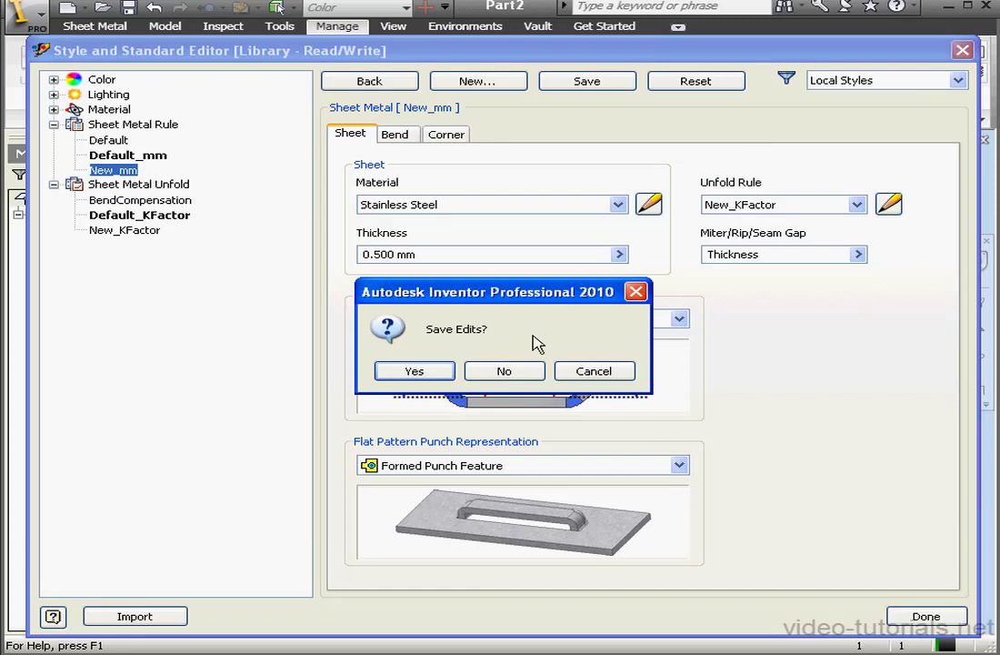
click(444, 371)
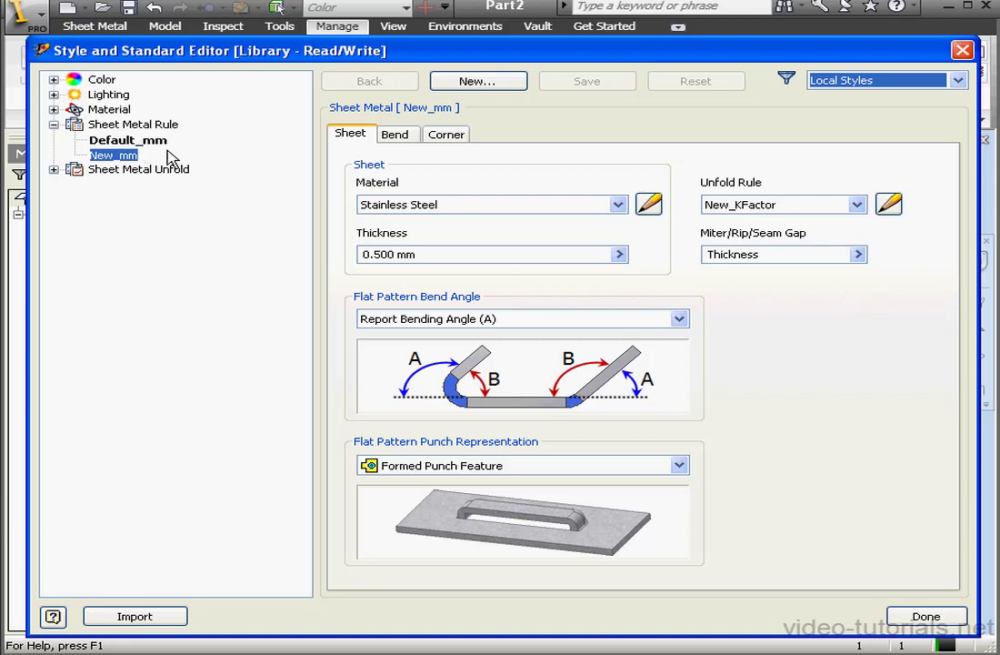
- Purge New_mm under All Styles, then review Default_mm and the local unfold rules
click(959, 81)
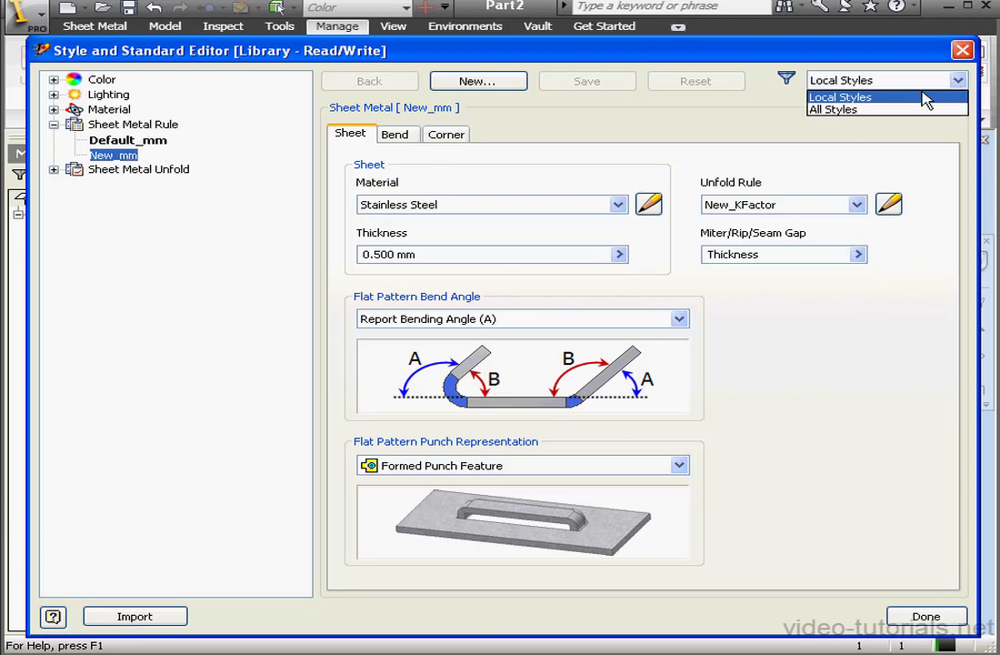
click(873, 108)
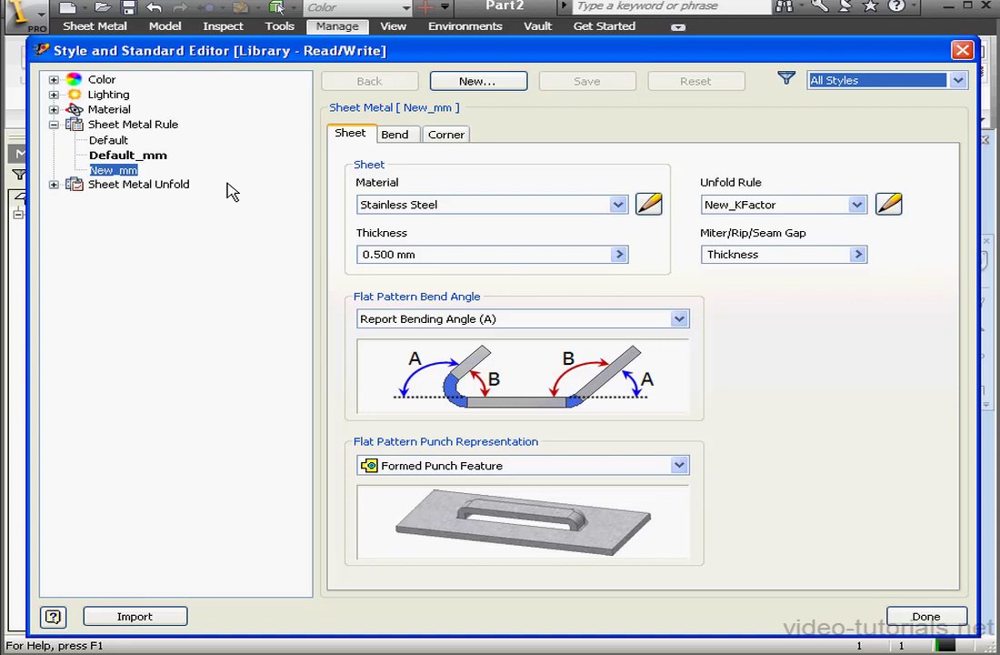
right_click(130, 172)
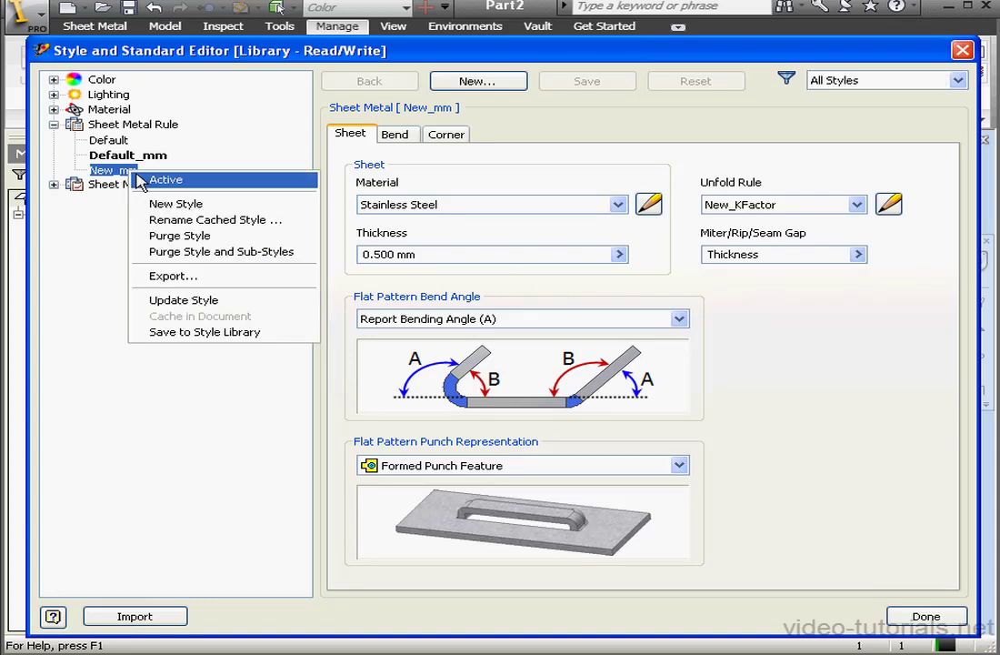
click(205, 235)
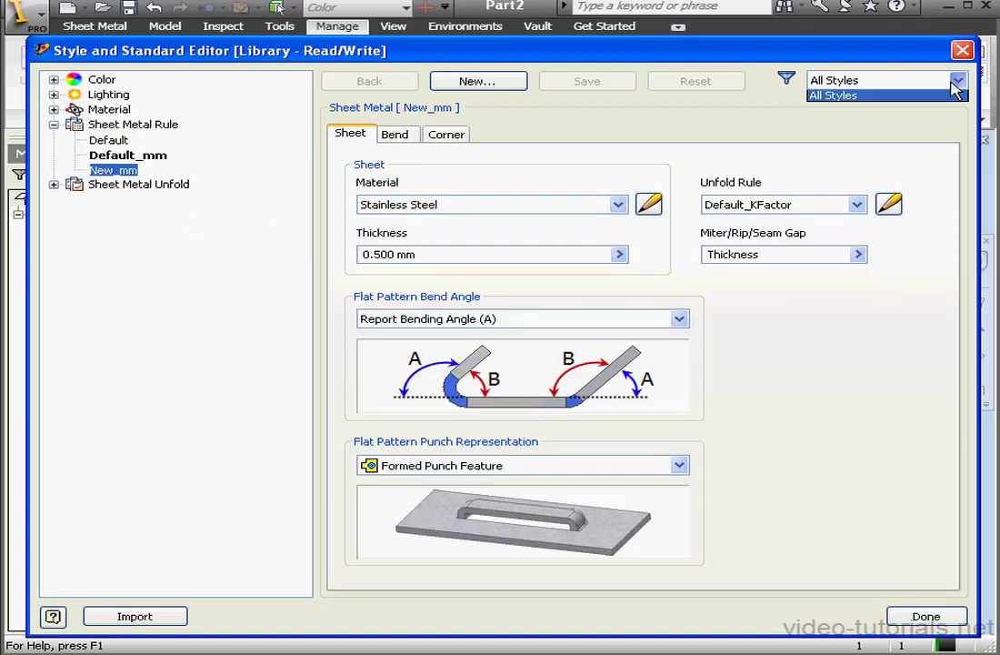
click(909, 97)
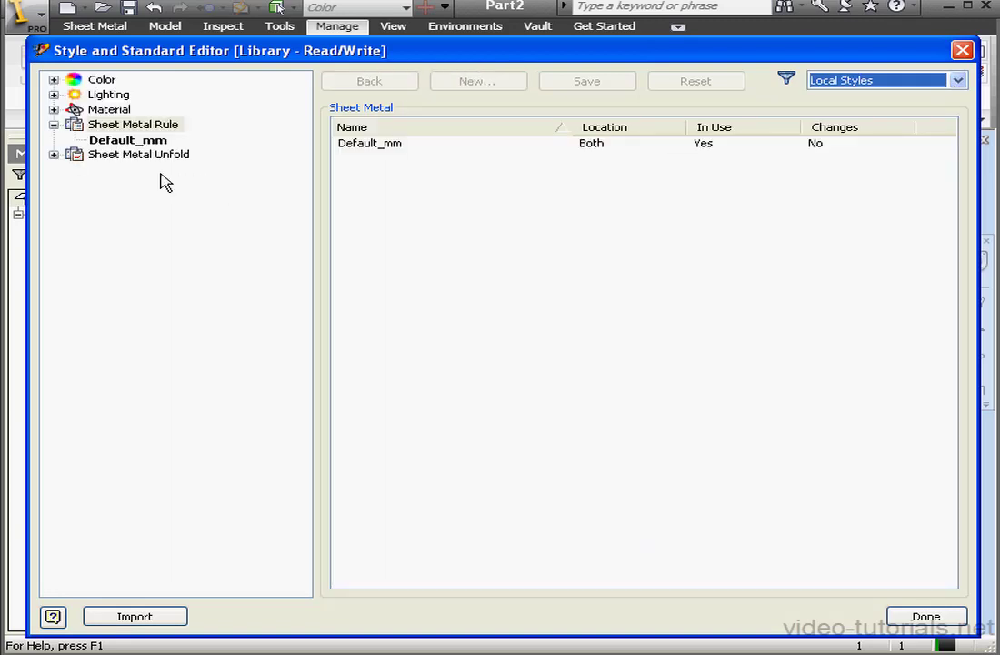
click(133, 141)
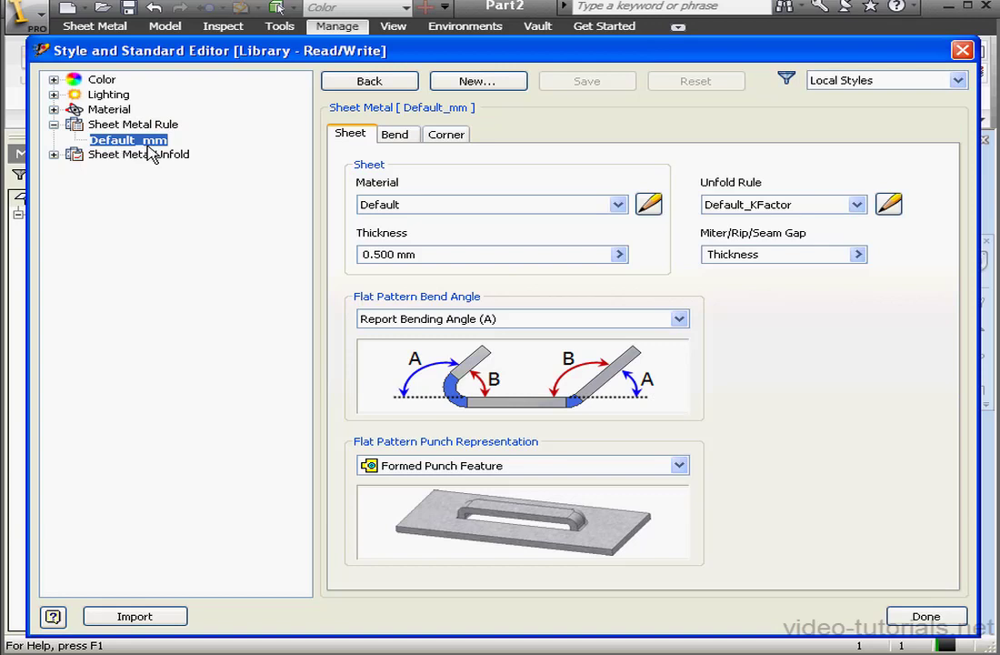
click(54, 154)
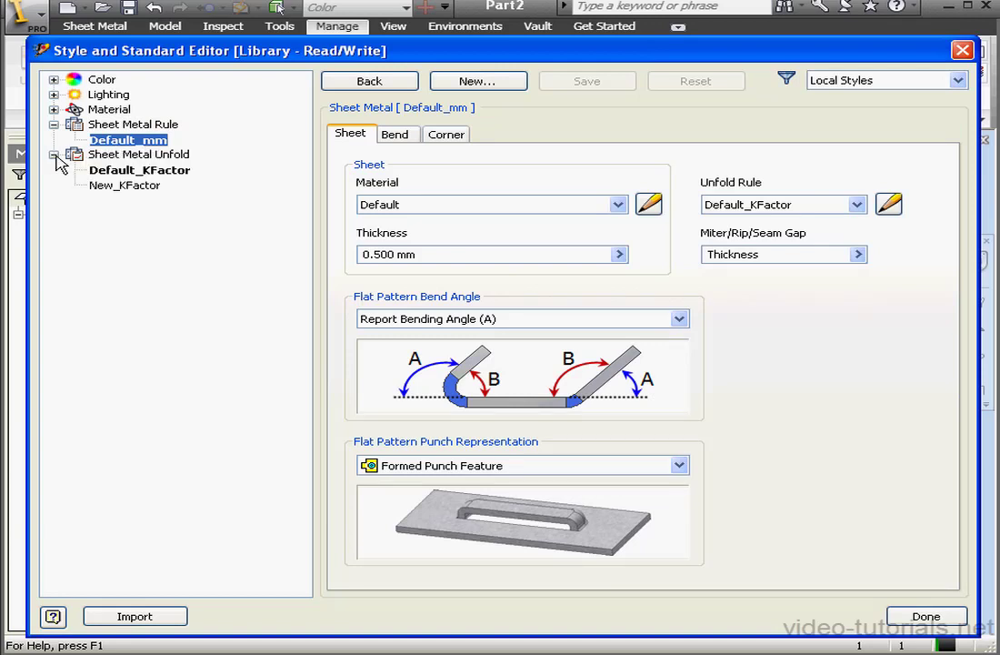
- Purge New_KFactor, confirm New_mm remains under All Styles, and close the style editor
right_click(128, 186)
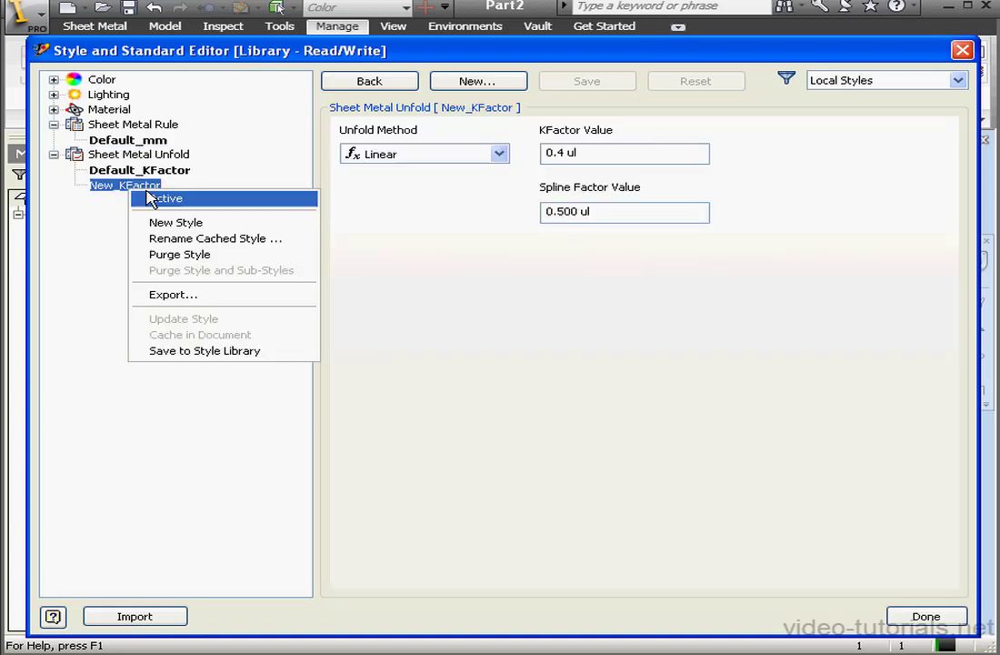
click(194, 254)
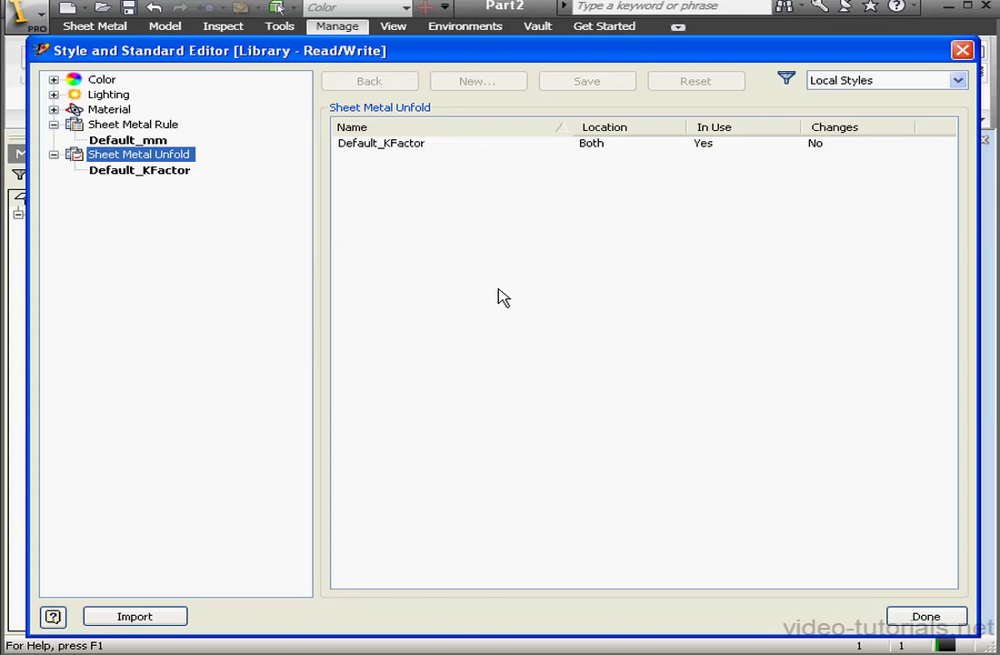
click(958, 80)
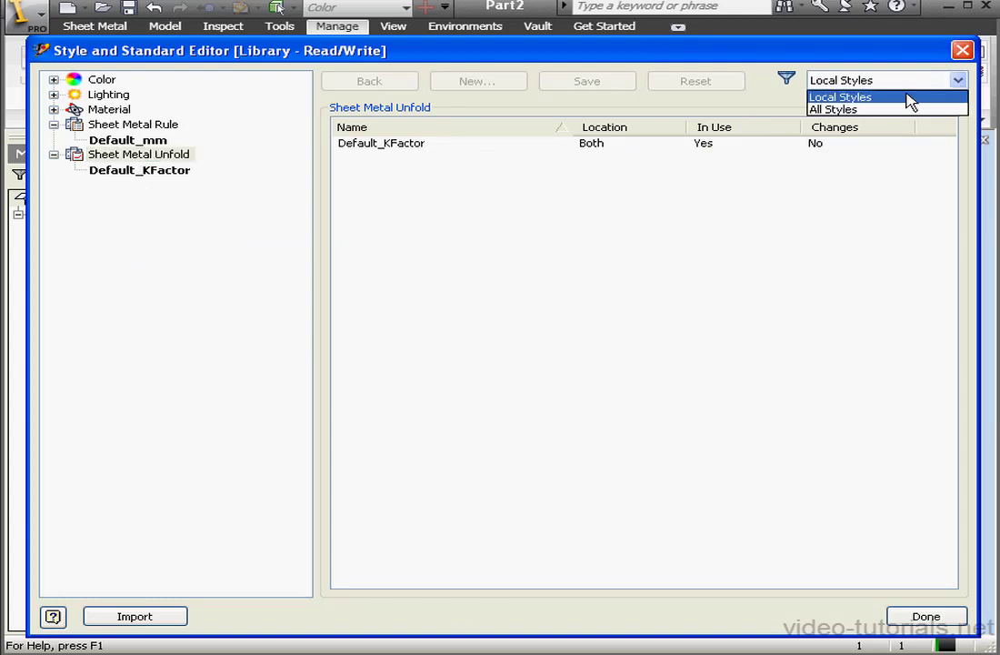
click(889, 114)
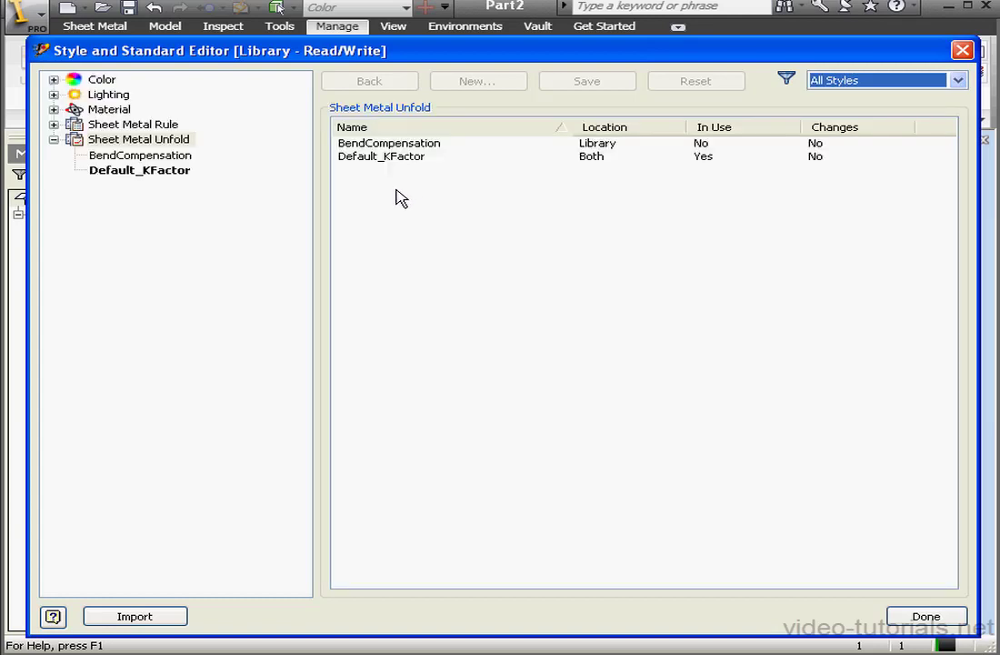
click(54, 126)
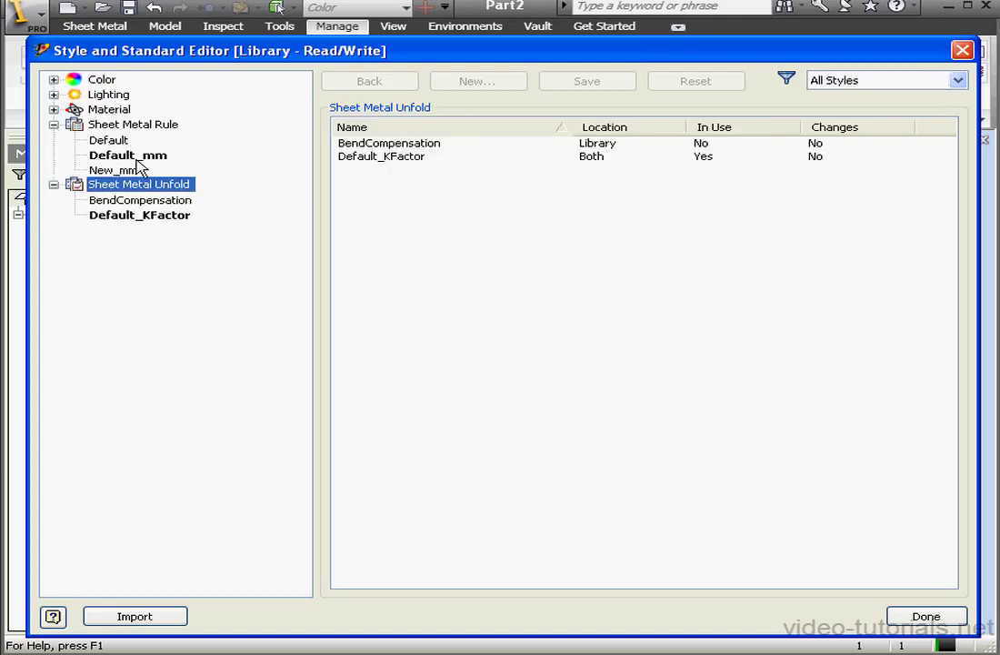
click(937, 622)
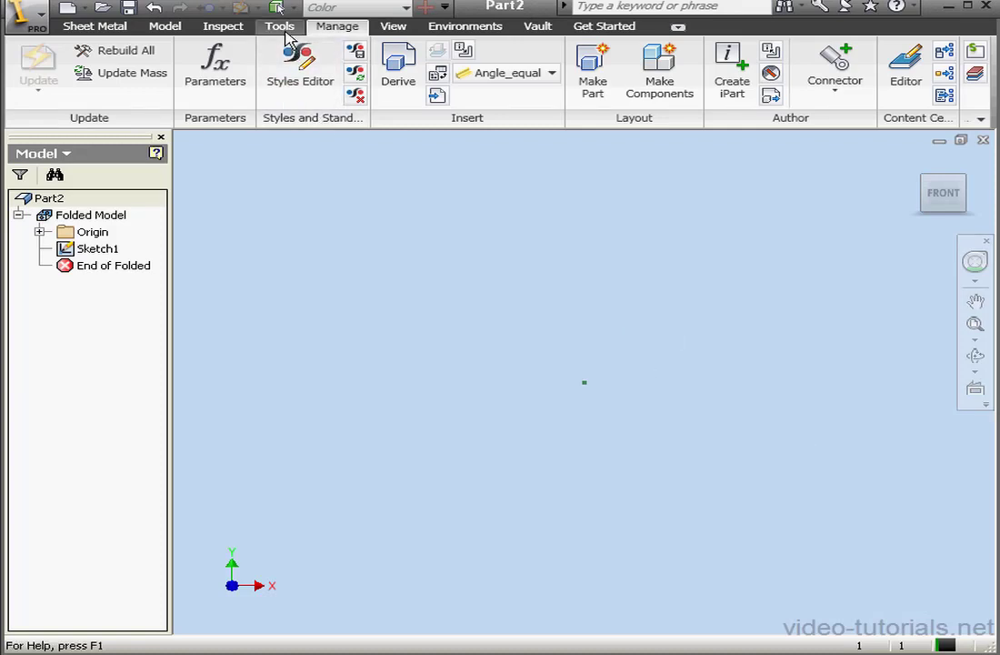
- Look up the Design Data folder path on the File page of Application Options, then close it
click(280, 27)
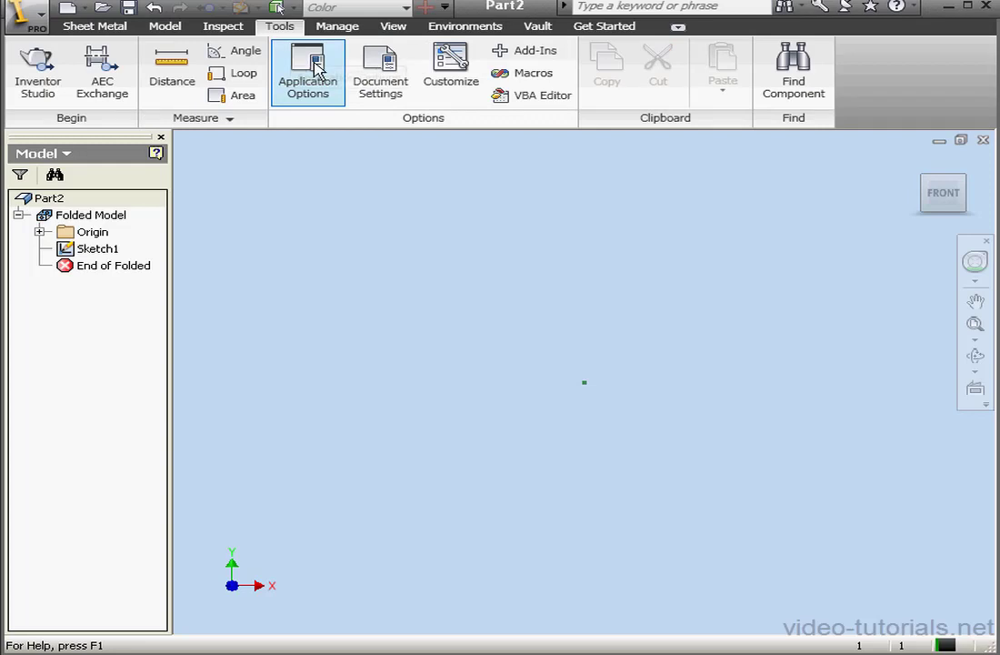
click(309, 66)
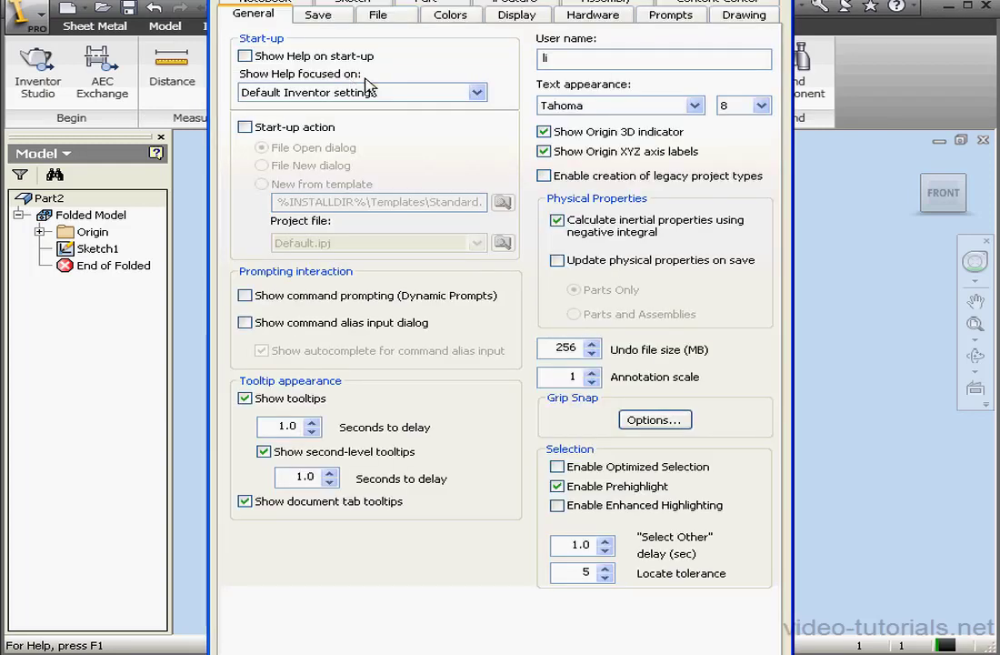
click(393, 18)
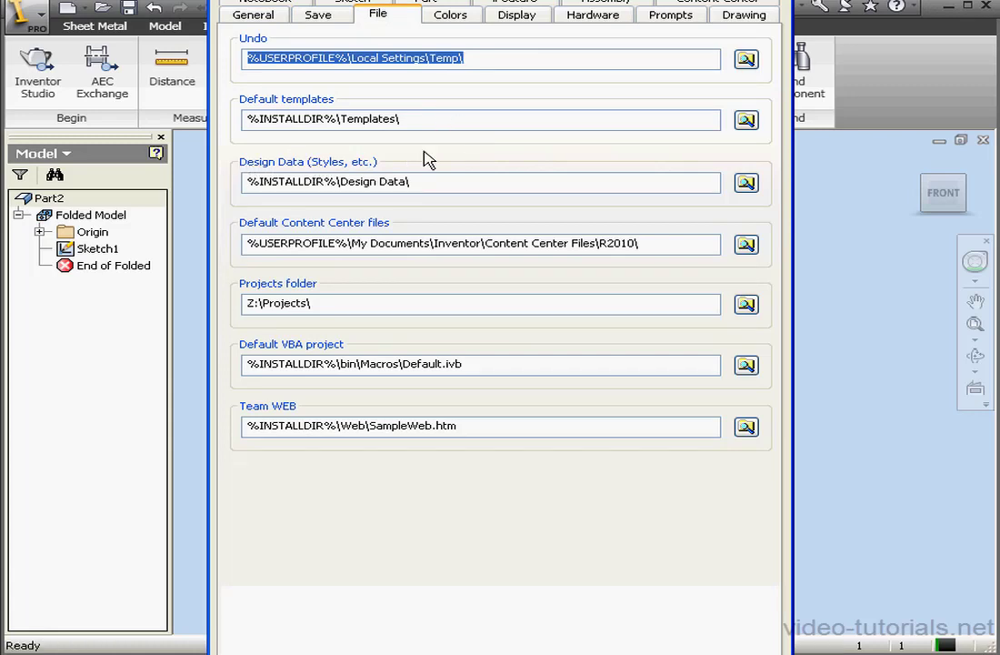
key(Return)
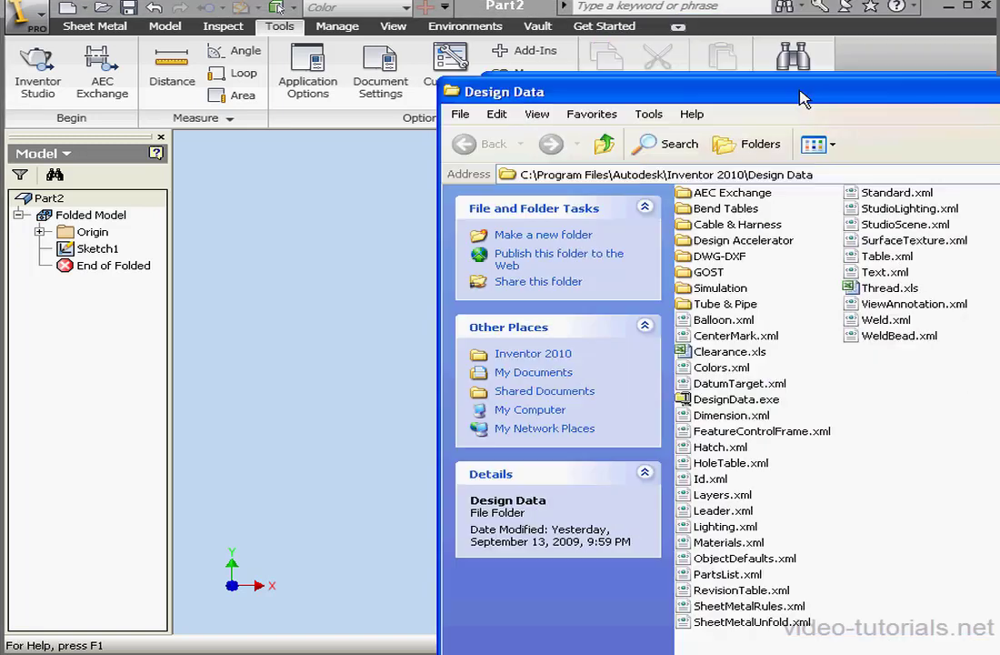
- Select SheetMetalRules.xml in the Inventor 2010 Design Data folder in Explorer
click(805, 155)
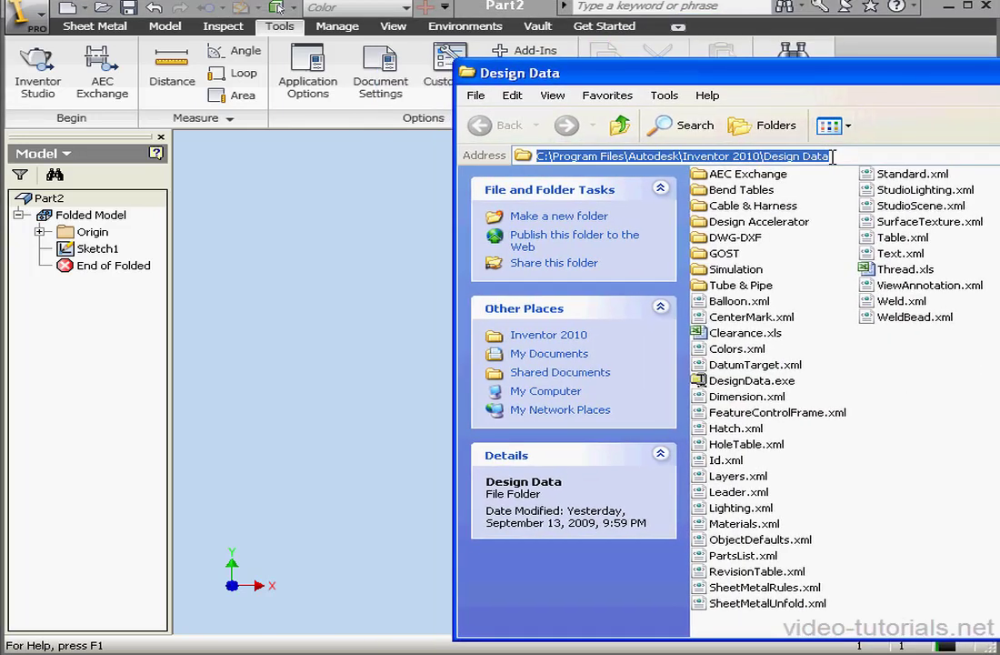
click(771, 588)
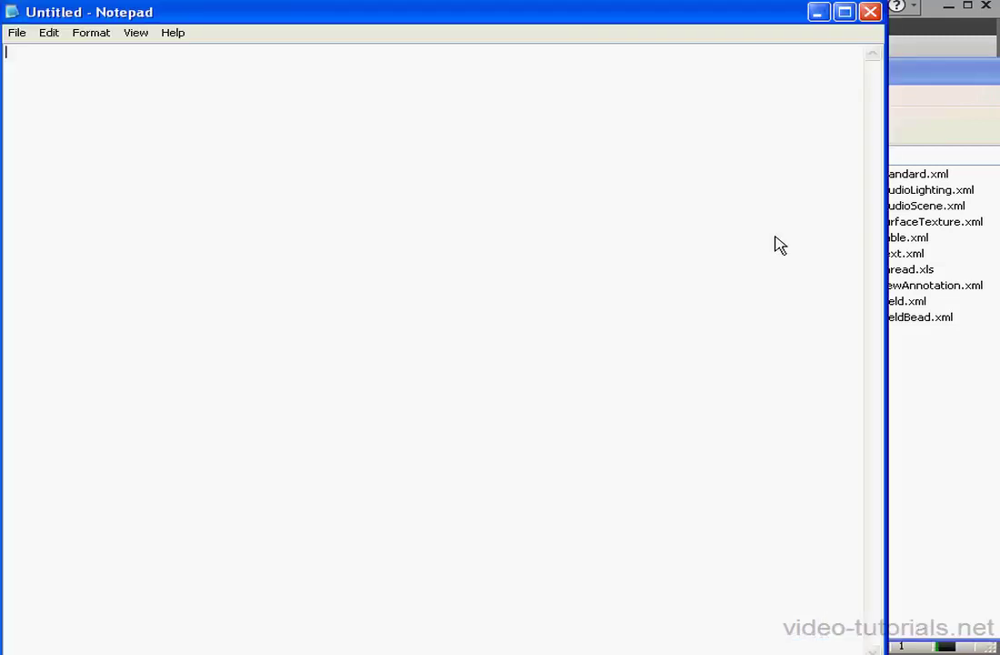
- Open SheetMetalRules.xml in Notepad by dragging it from the Design Data folder
click(947, 76)
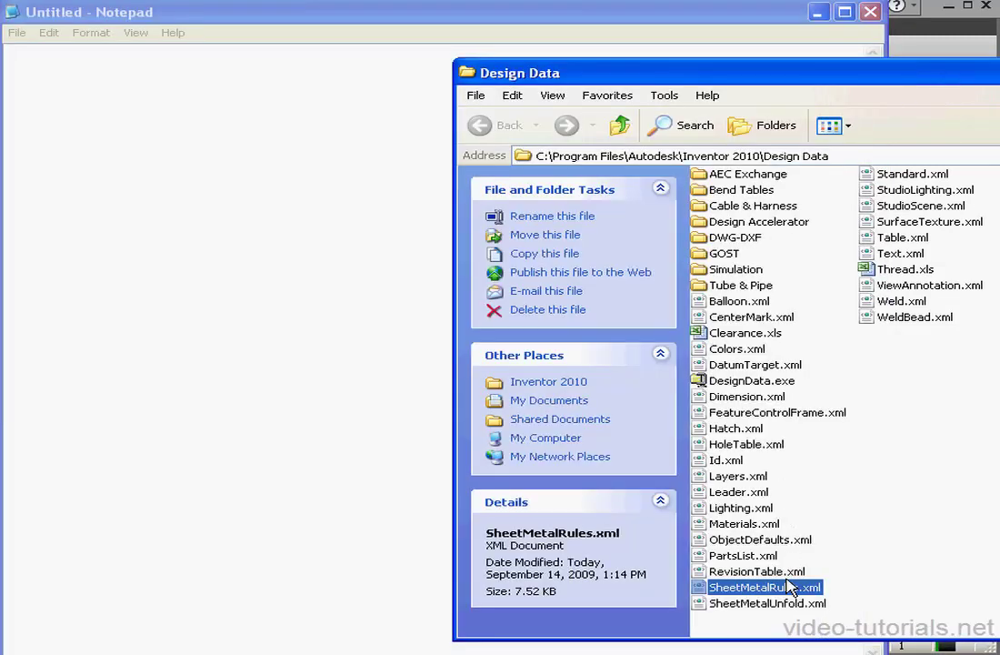
drag(789, 586, 385, 468)
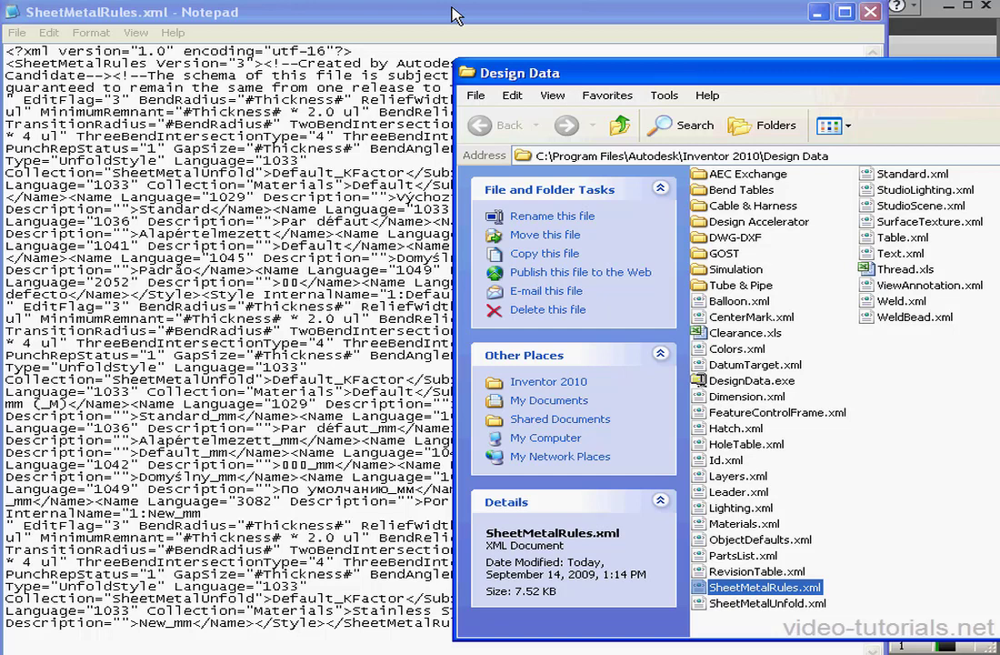
click(391, 11)
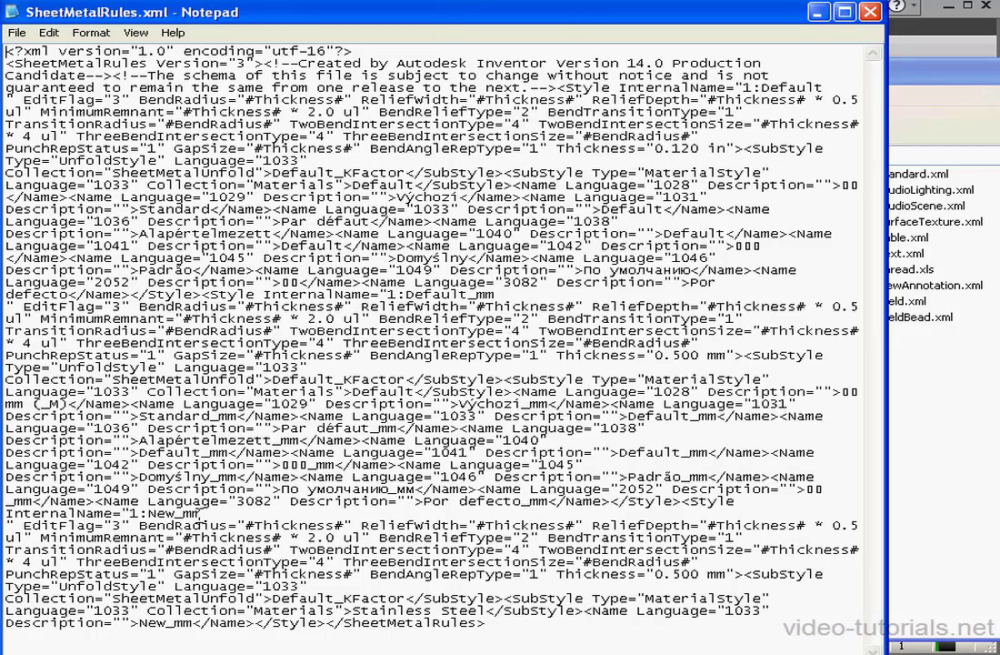
- Review the New_mm, Default_mm and Default styles, including New_mm's 0.500 mm thickness and BendRadius
drag(200, 514, 149, 514)
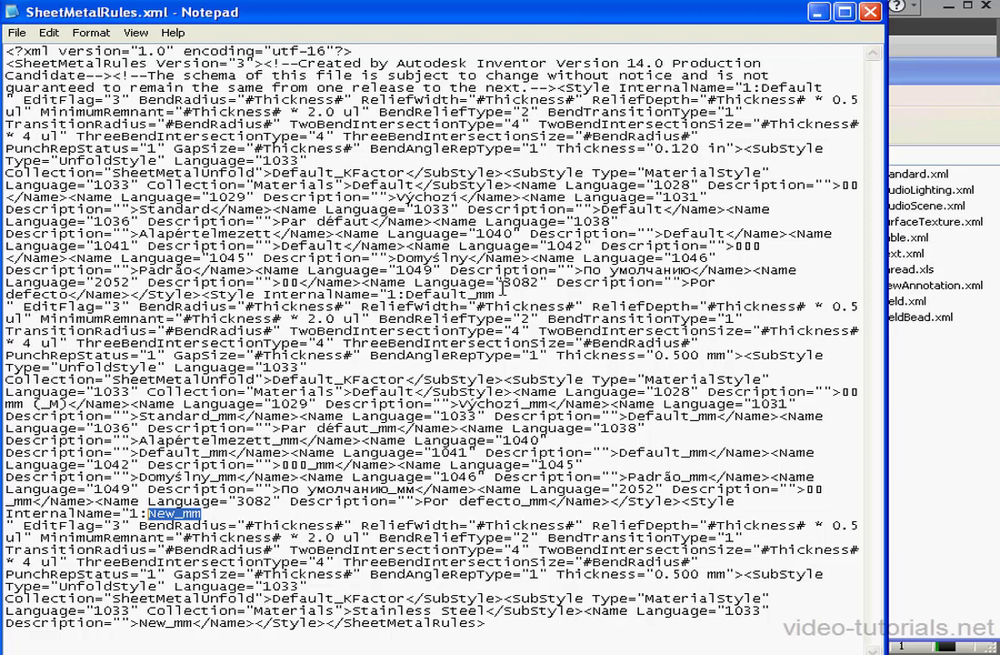
drag(495, 294, 417, 295)
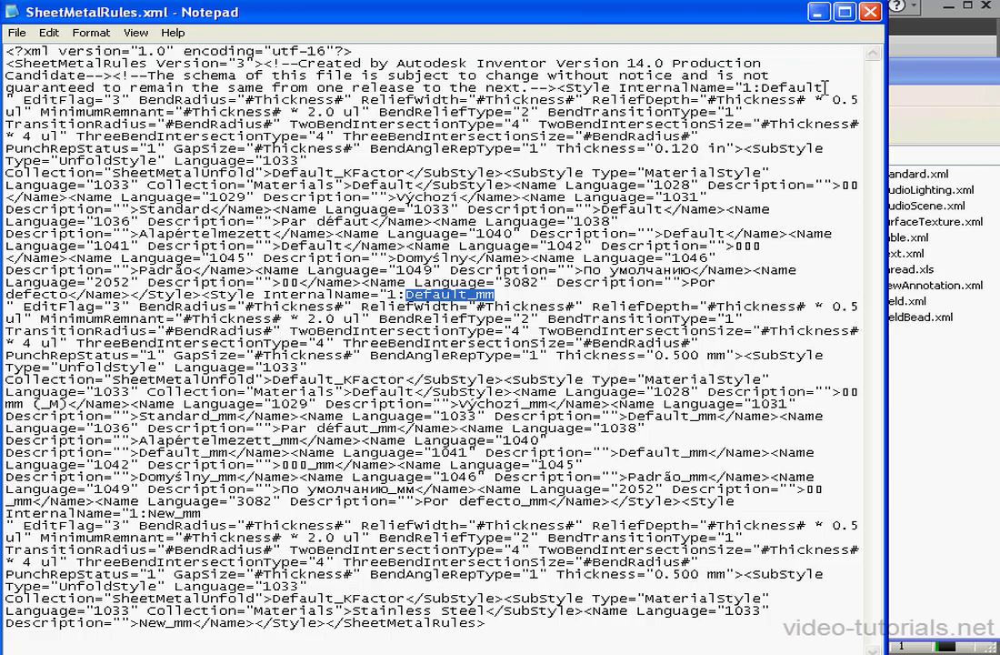
drag(825, 87, 762, 87)
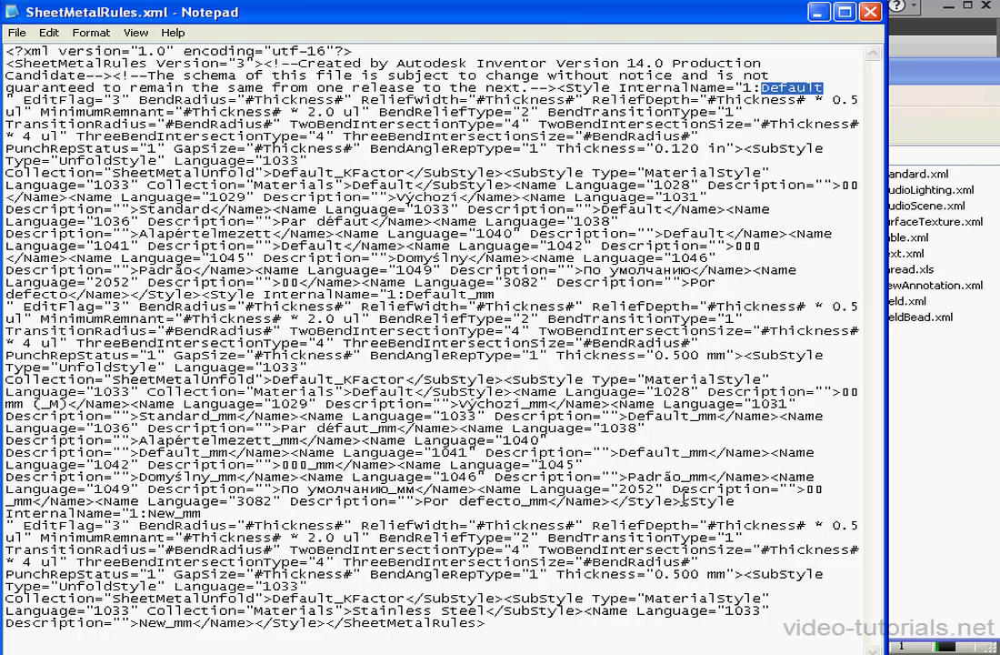
drag(682, 500, 324, 625)
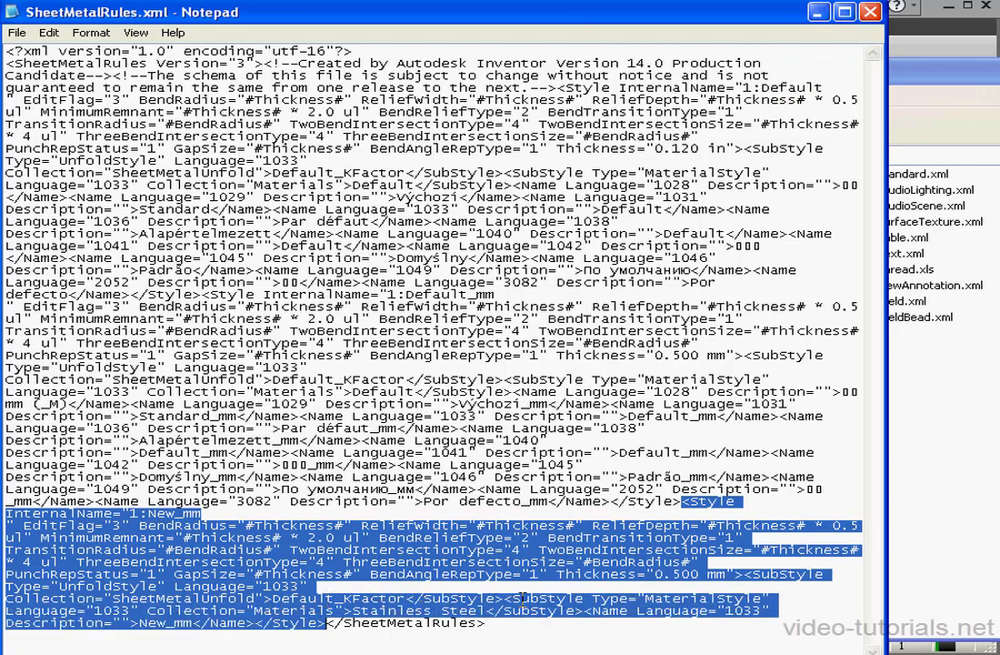
drag(724, 580, 561, 574)
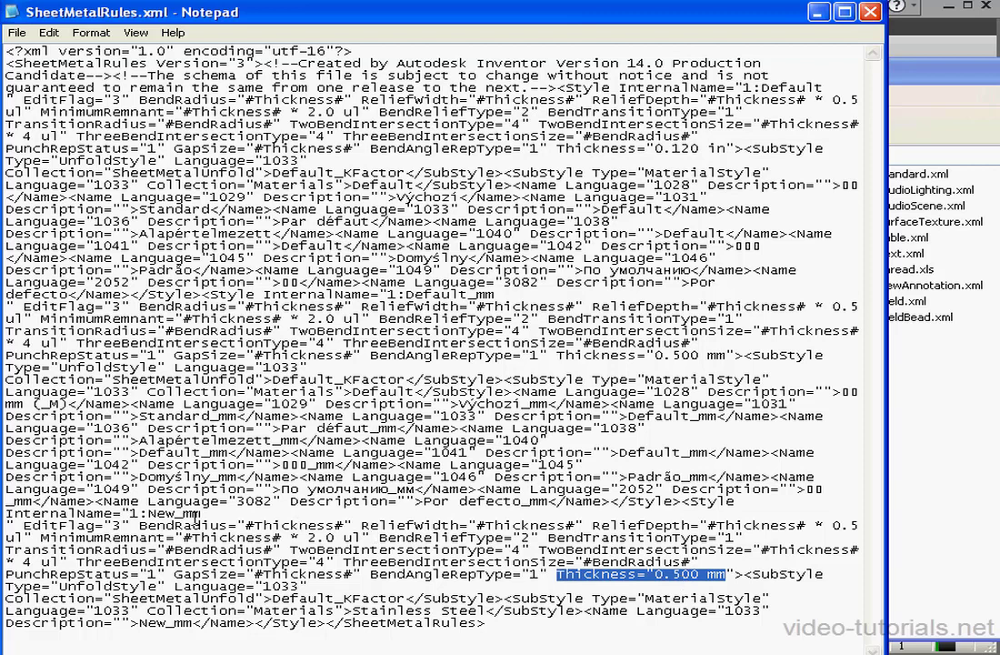
drag(139, 525, 353, 526)
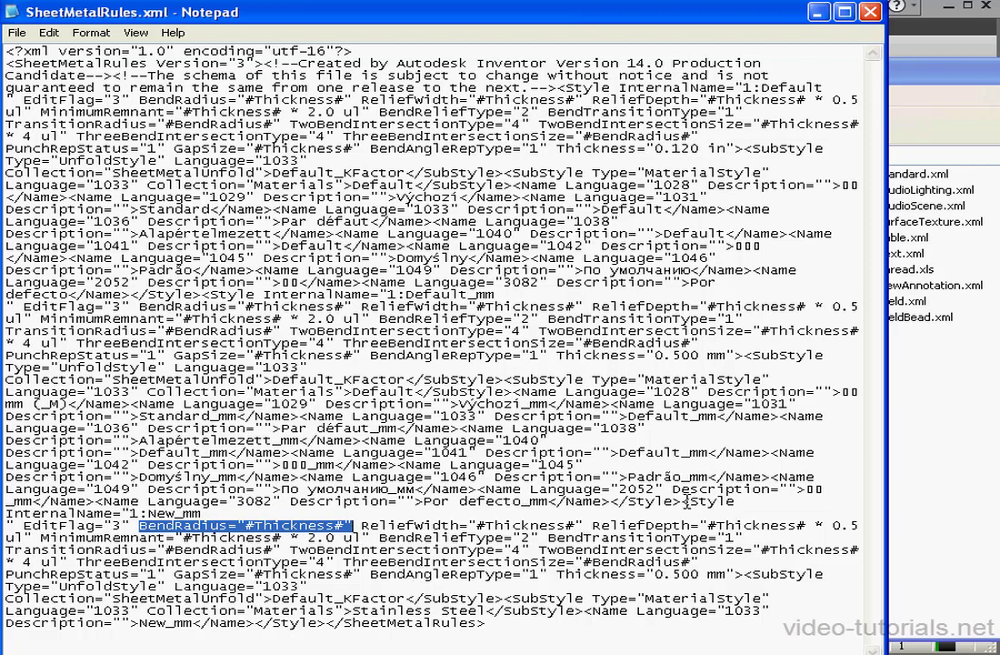
drag(684, 502, 325, 622)
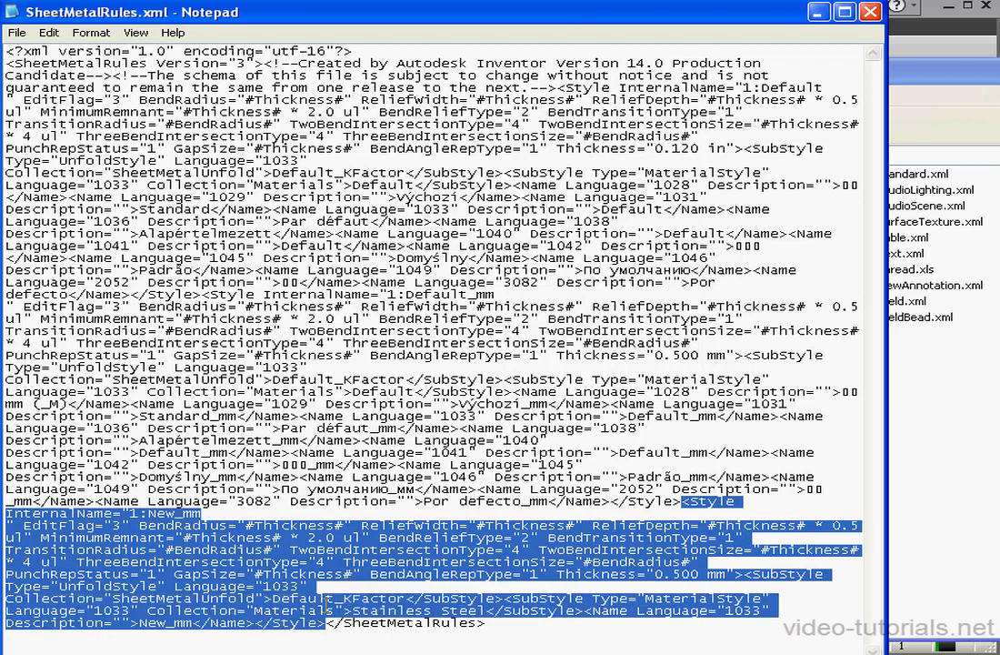
- Delete the selected New_mm style block and close Notepad with Alt+F4
key(Delete)
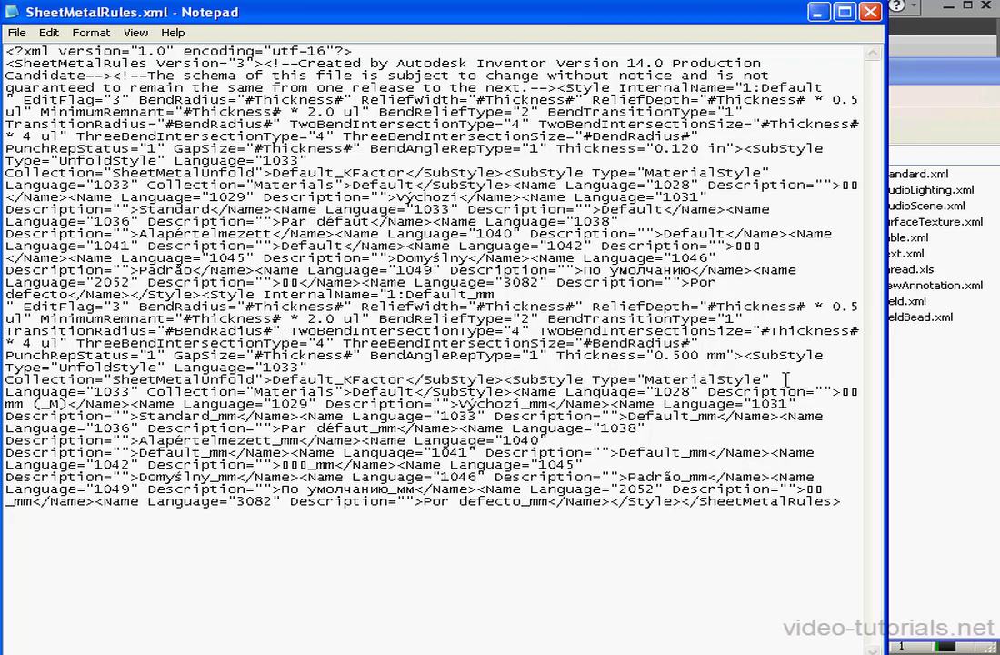
key(alt+F4)
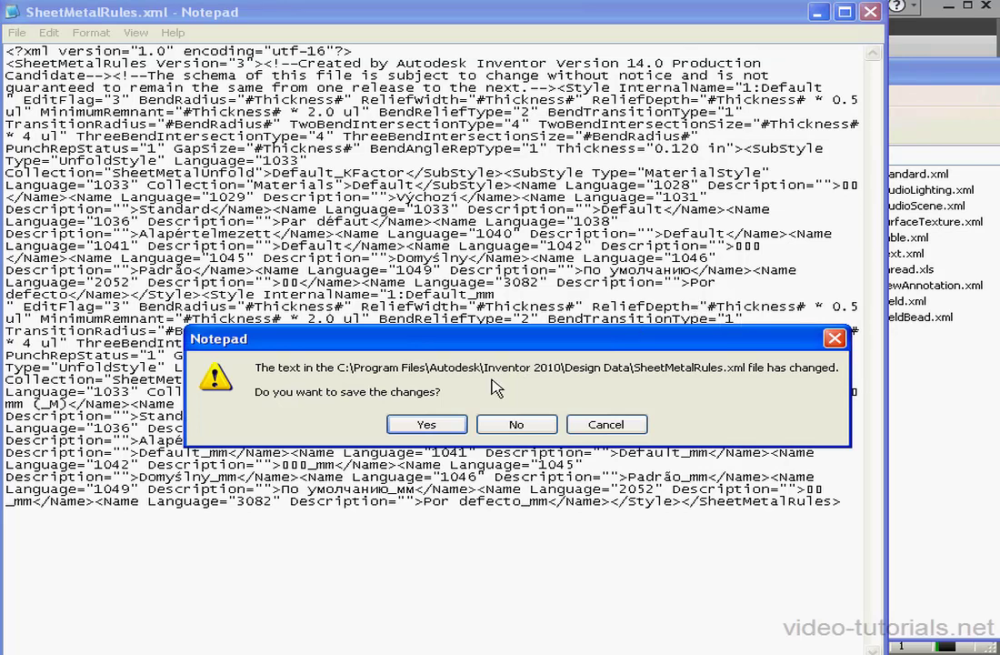
- Discard the Notepad edit, then close Part2 without saving
click(515, 423)
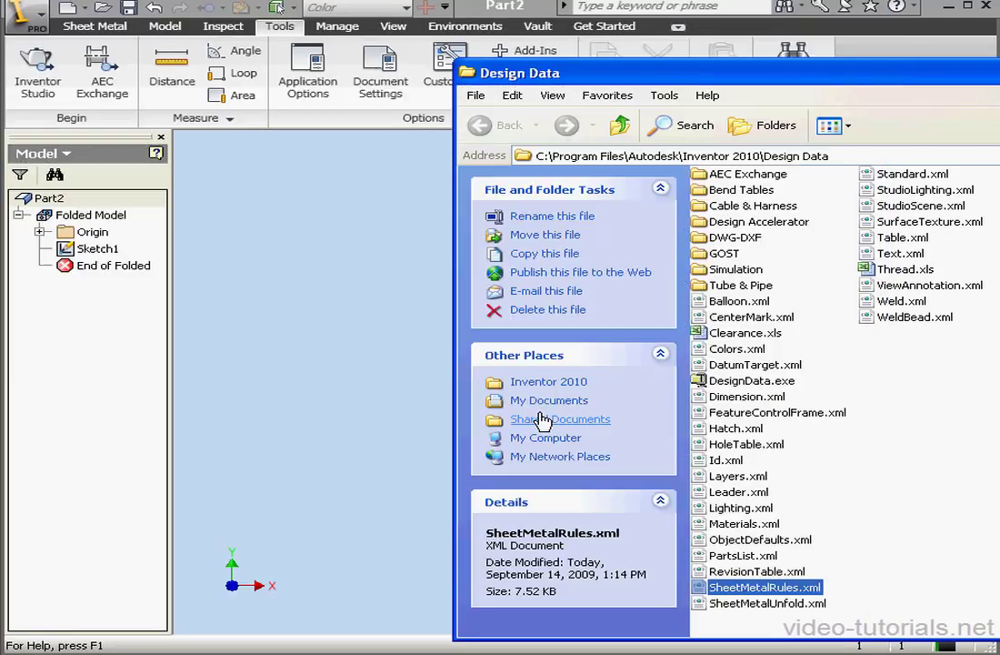
drag(545, 72, 999, 77)
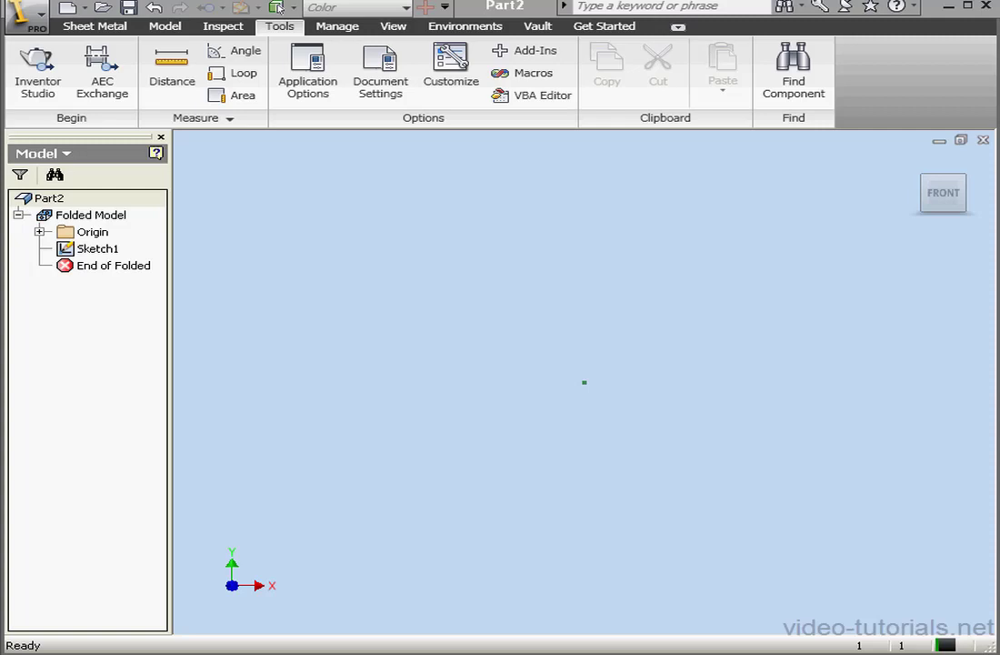
click(983, 140)
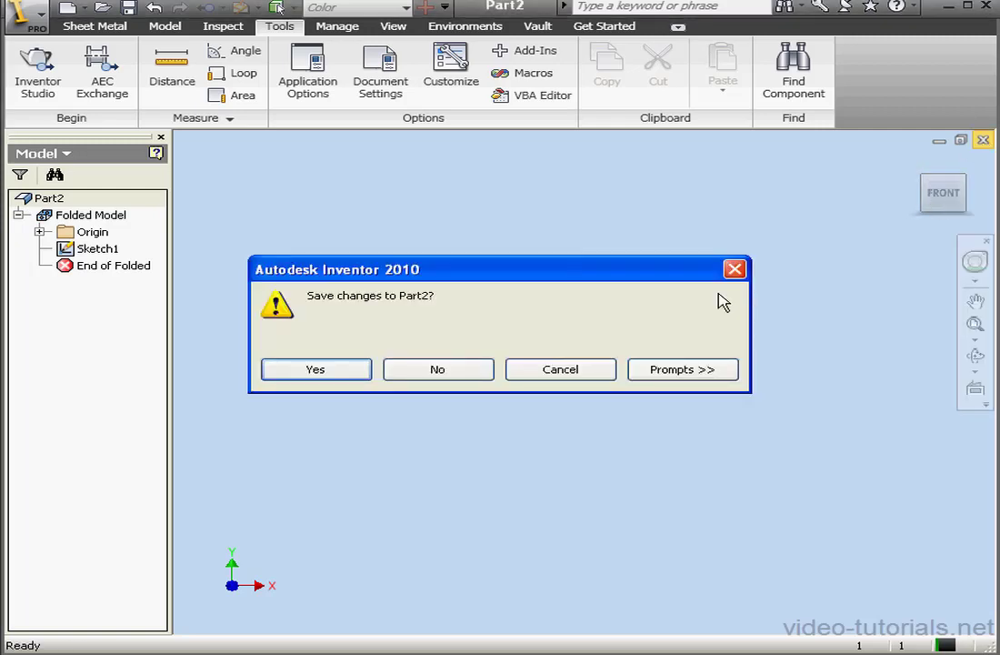
click(472, 369)
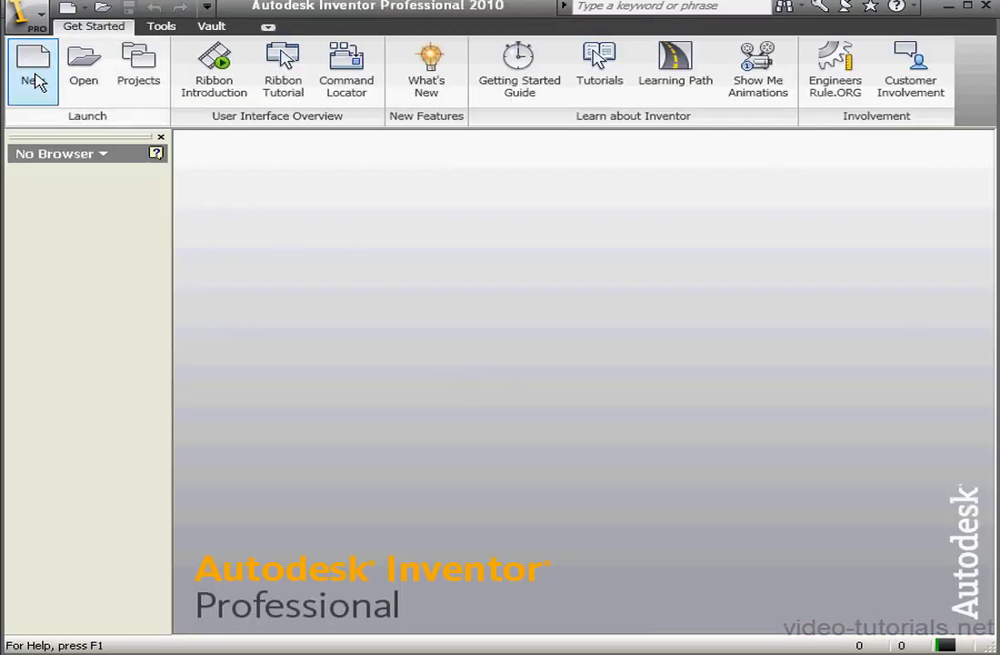
- Create a new Sheet Metal (mm) part, finish the sketch, and edit the Default_mm rule
click(32, 82)
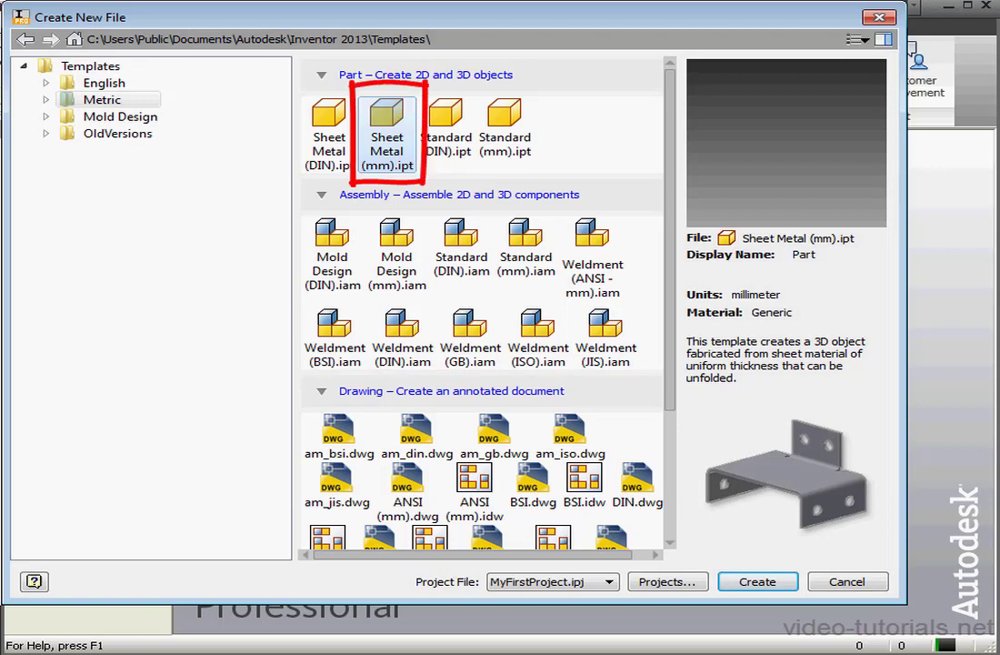
key(Return)
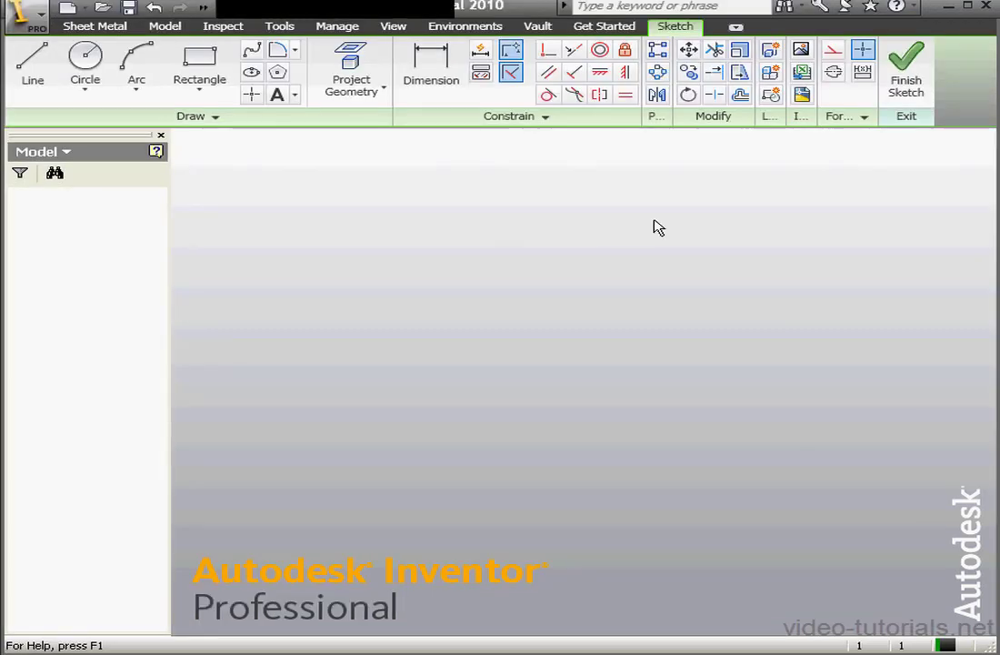
click(909, 78)
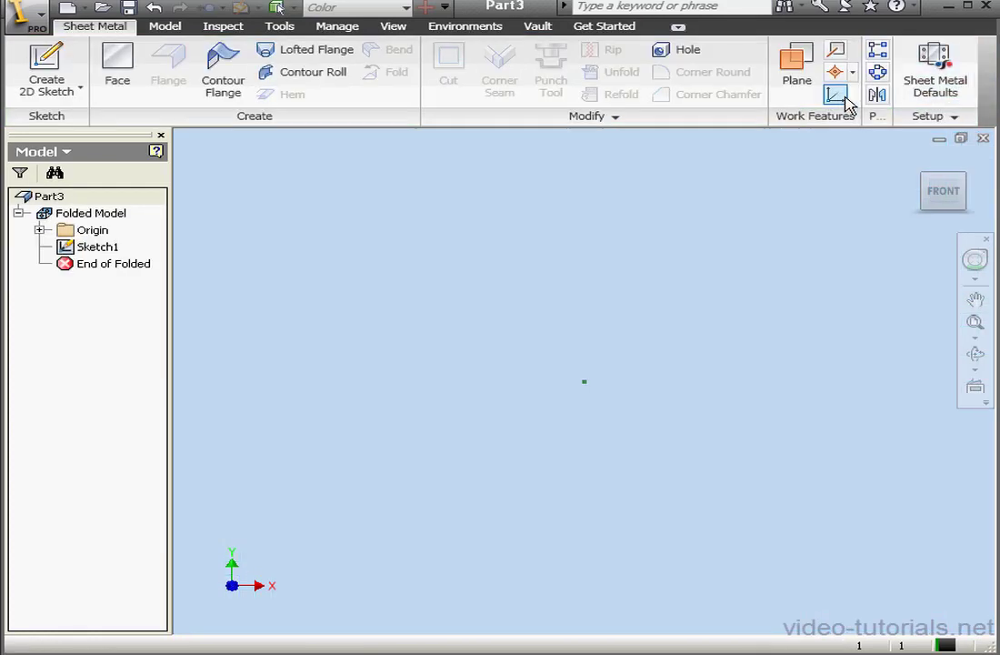
click(937, 65)
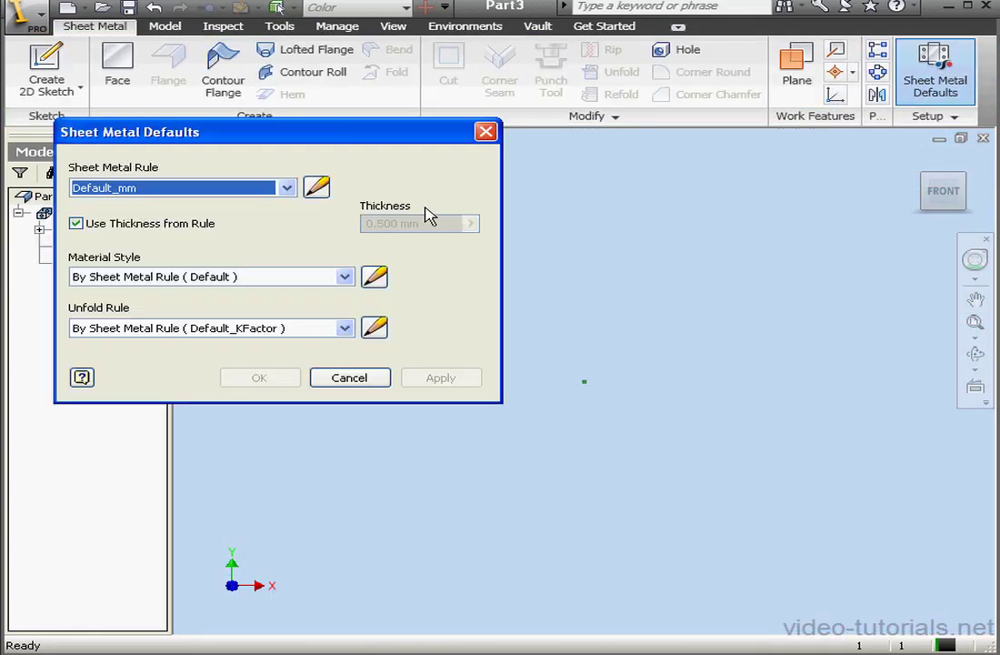
click(333, 189)
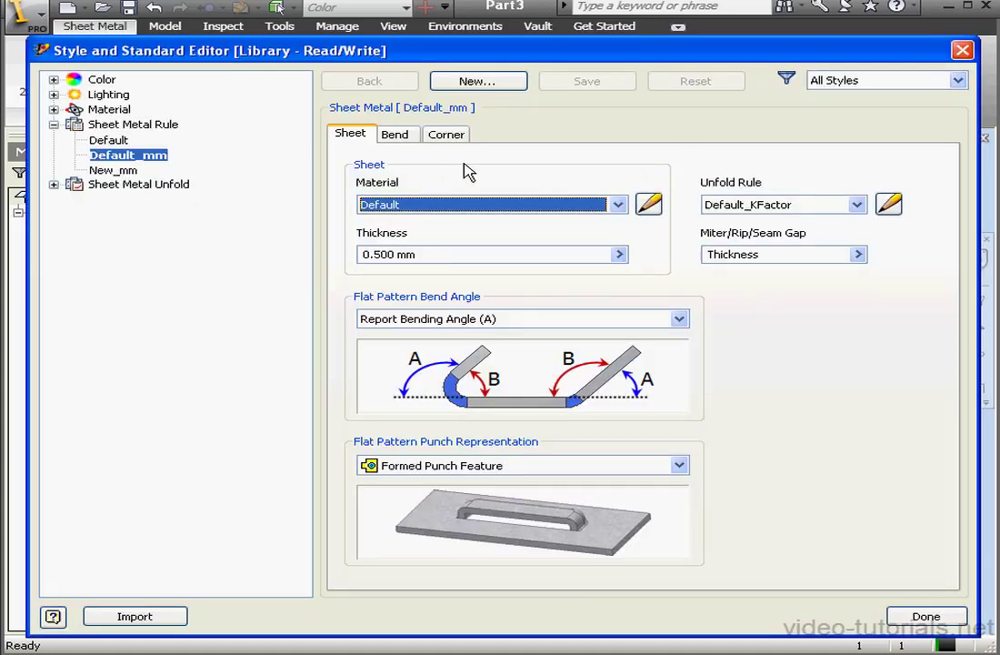
- Switch the style filter between Local Styles and All Styles to compare the listed rules
click(853, 86)
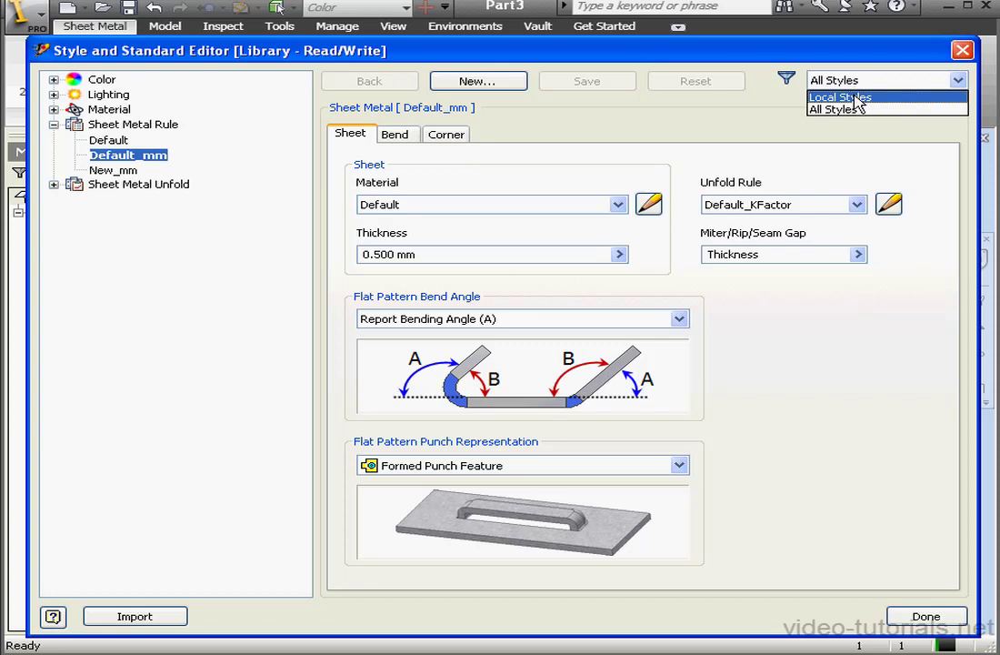
click(855, 97)
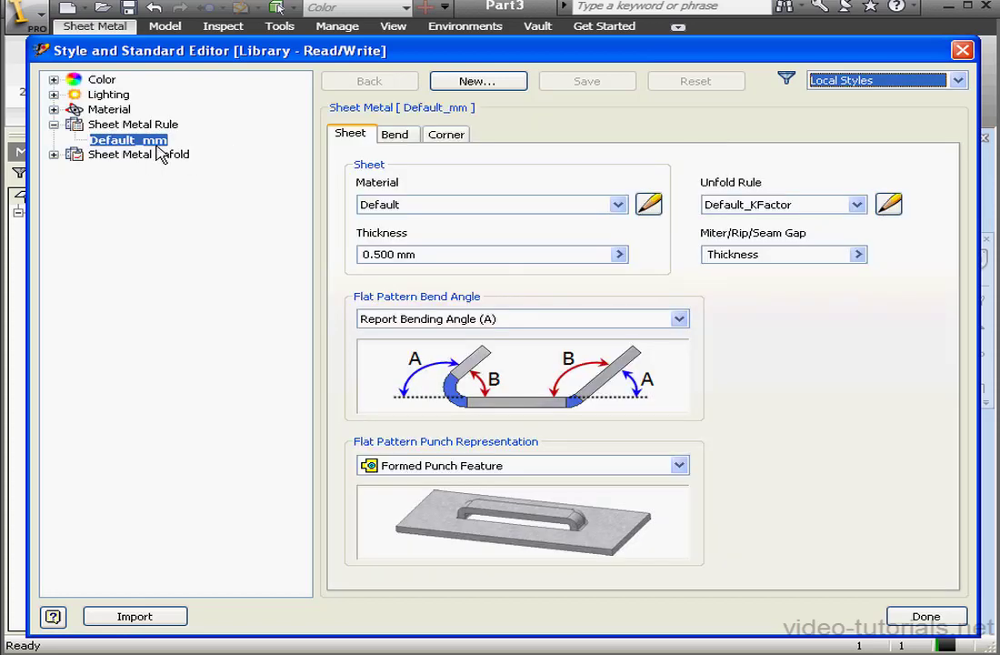
click(909, 82)
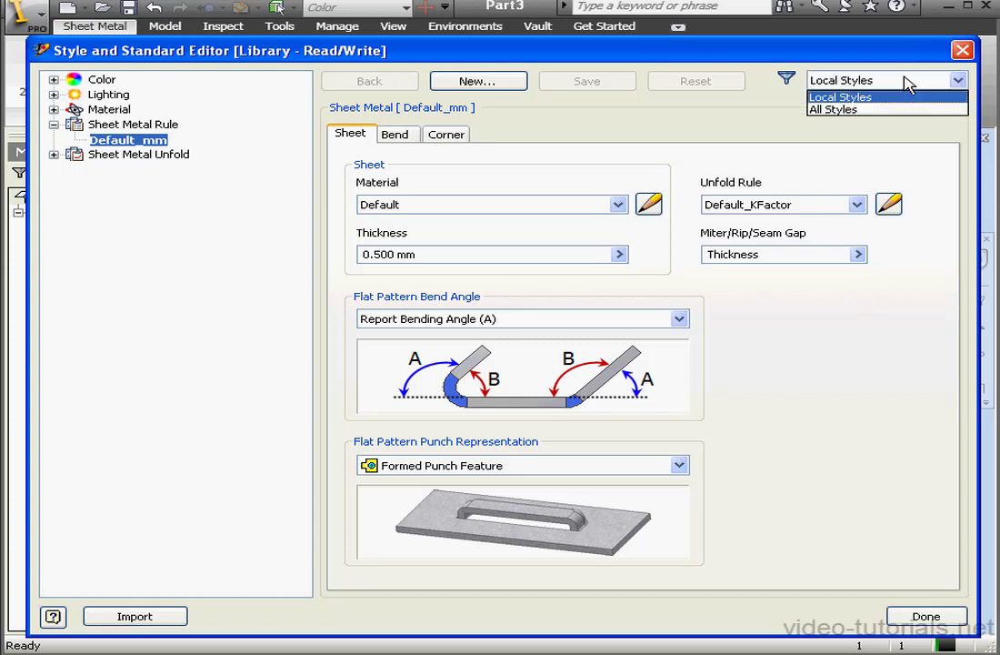
click(873, 110)
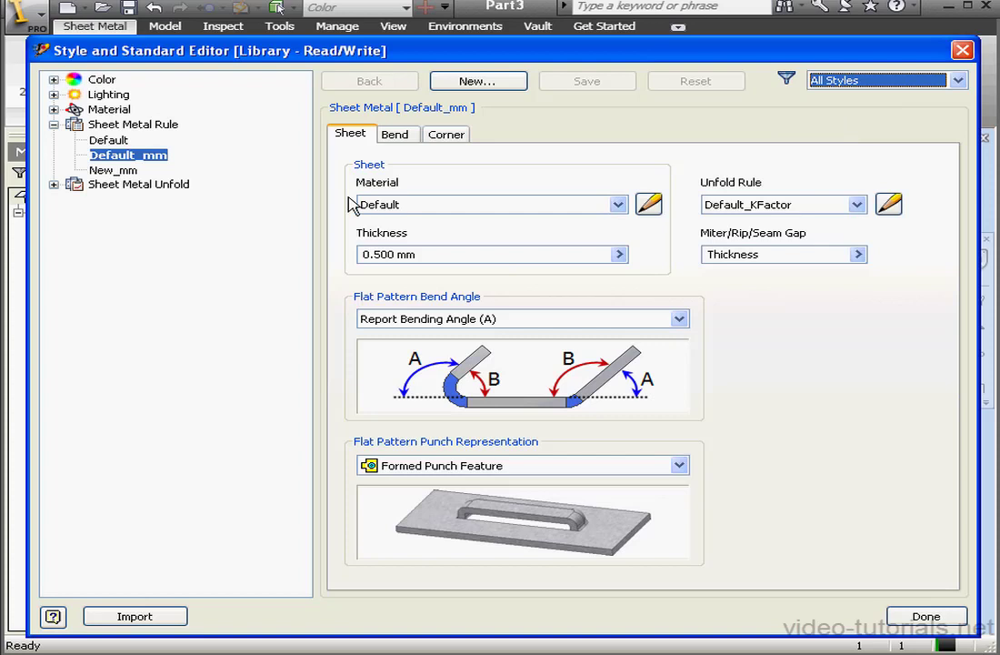
- Make New_mm the active sheet metal rule and confirm it now appears under Local Styles
right_click(128, 172)
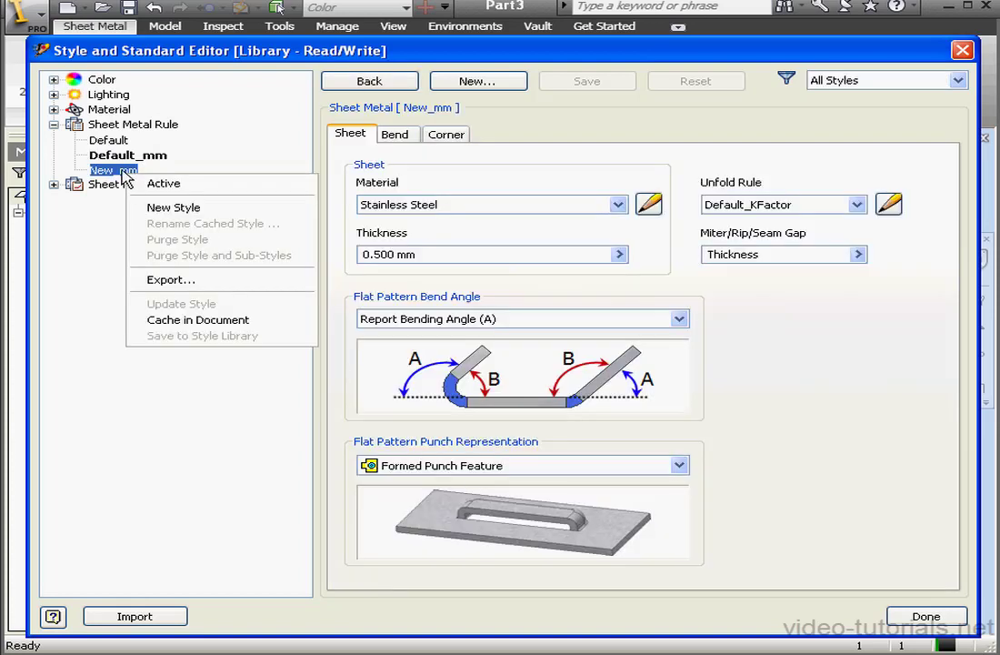
click(165, 182)
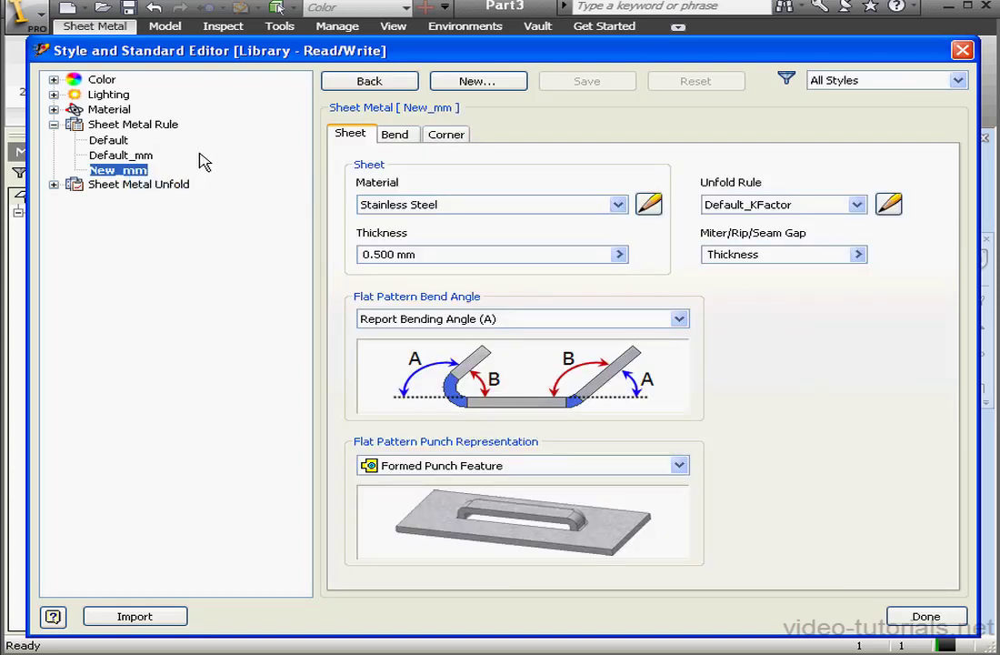
click(884, 81)
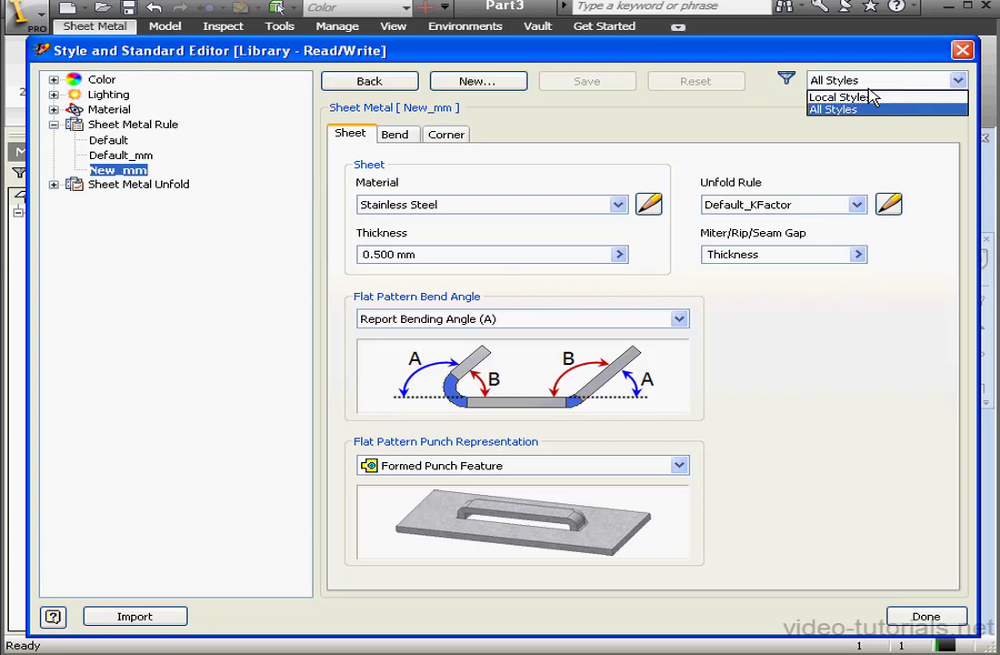
click(864, 92)
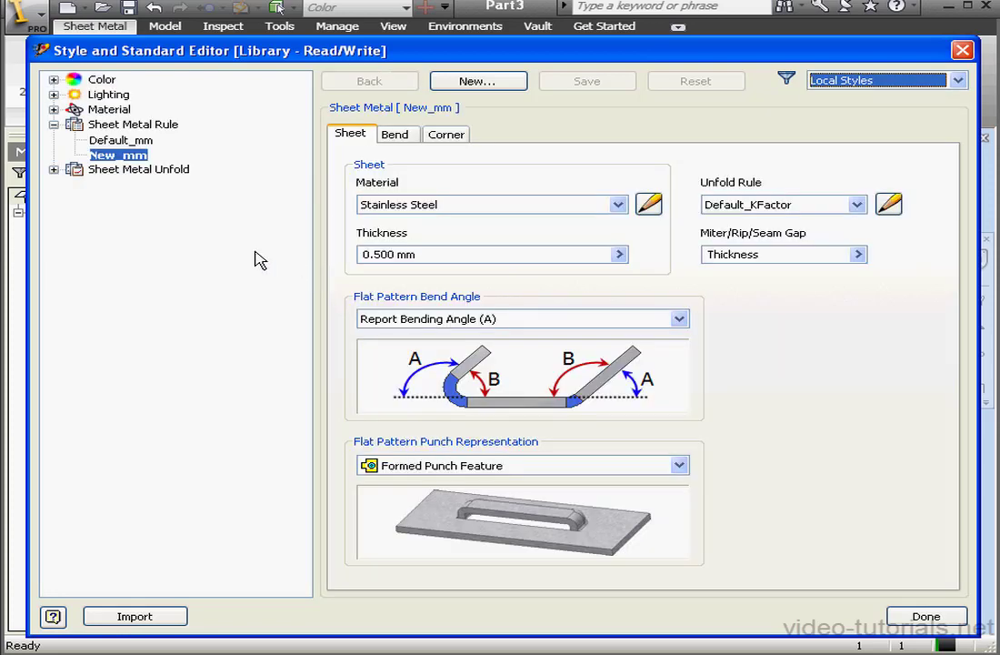